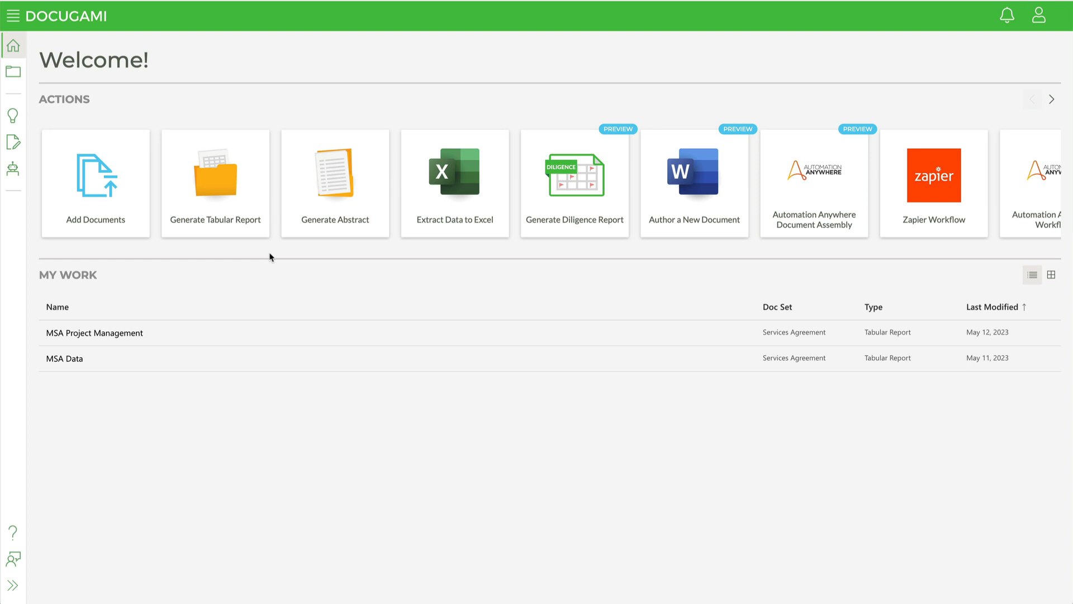
Step: Add the Leases folder, found under Documents in the computer's Knowledge Base folder, to the docs and finish the upload for processing
left_click(12, 73)
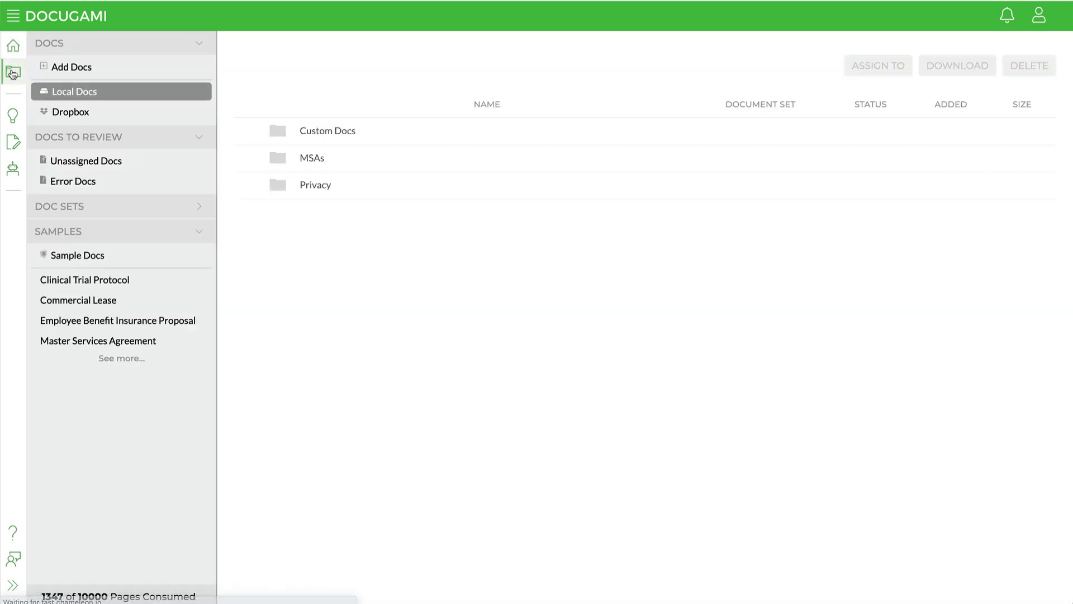
left_click(89, 68)
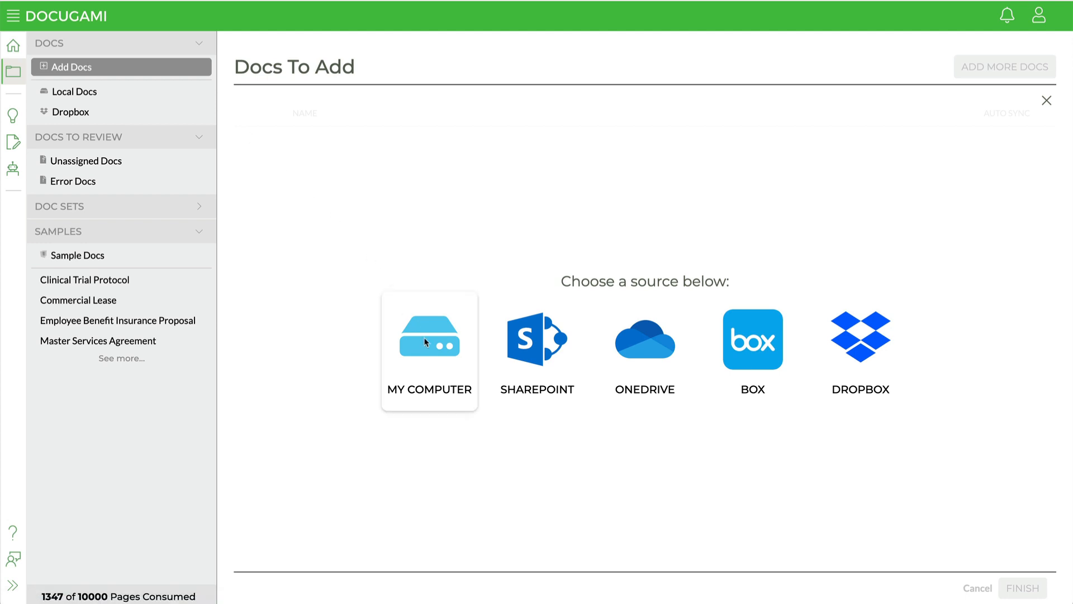
left_click(435, 352)
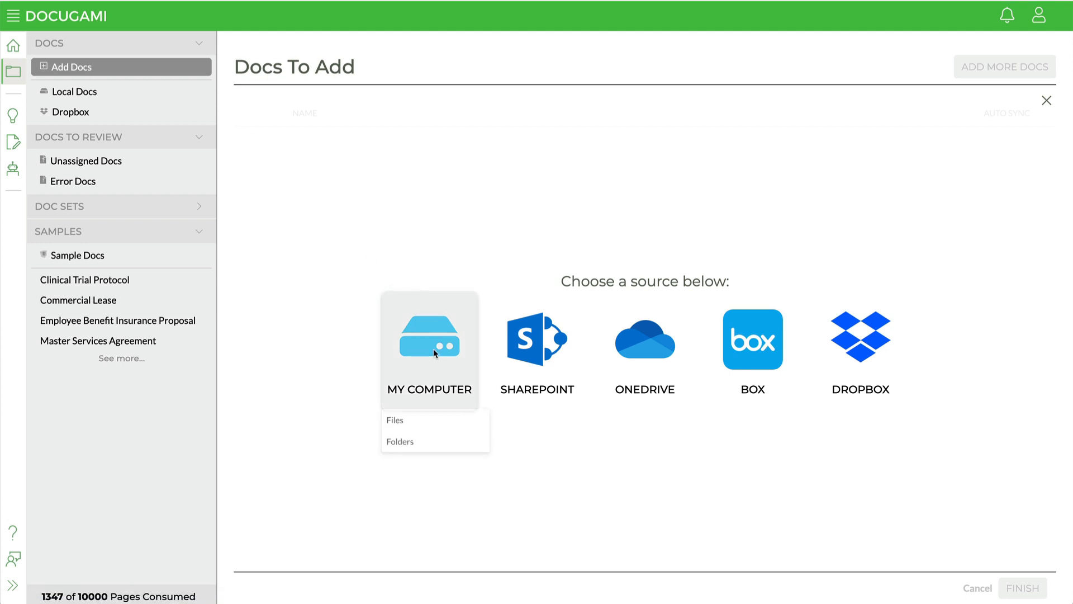
left_click(405, 446)
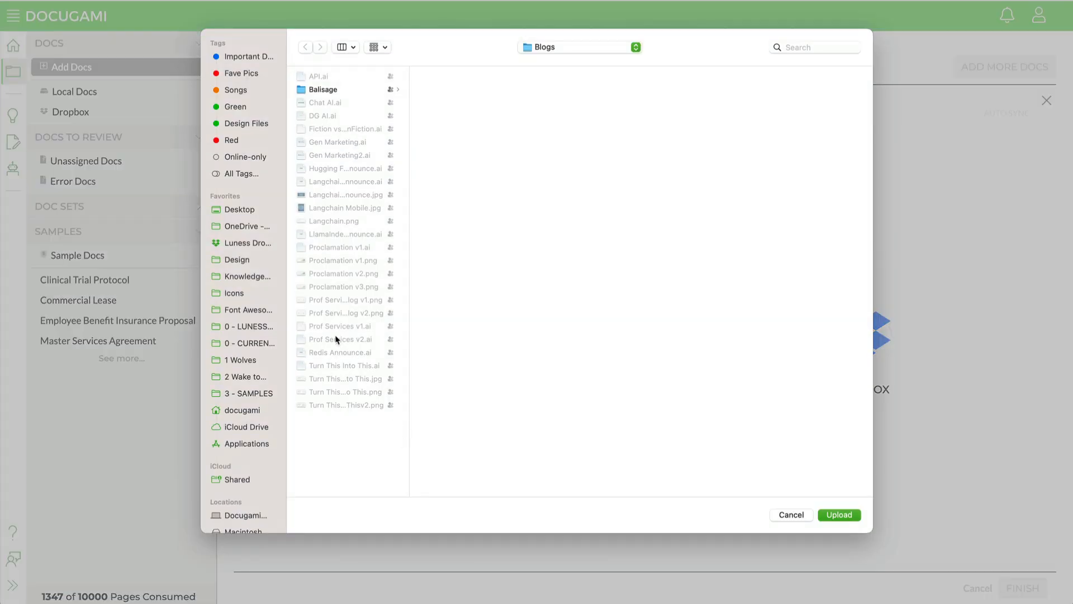
left_click(244, 278)
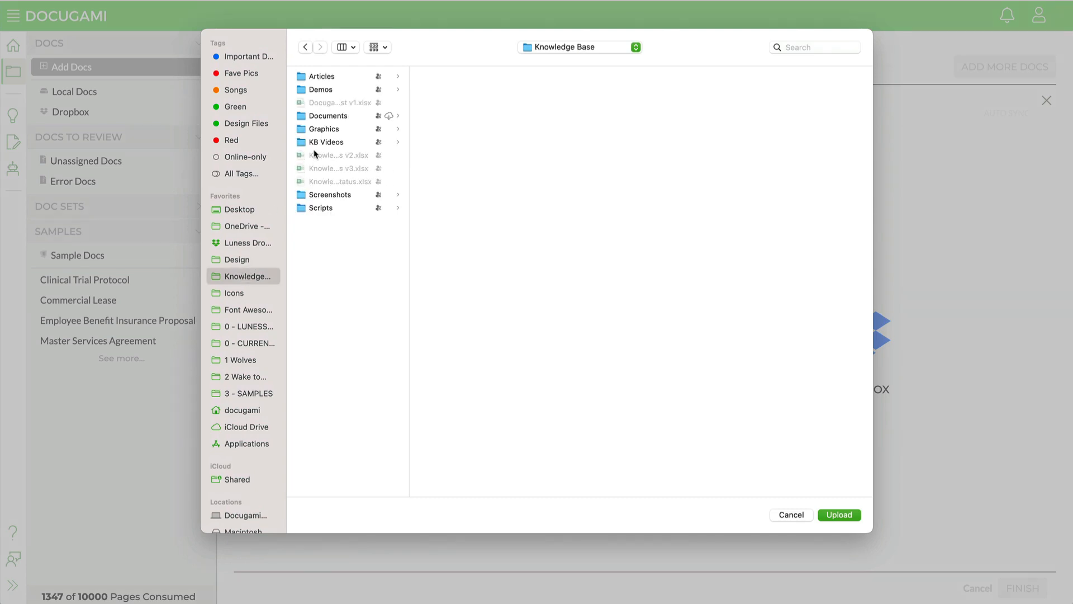
left_click(343, 115)
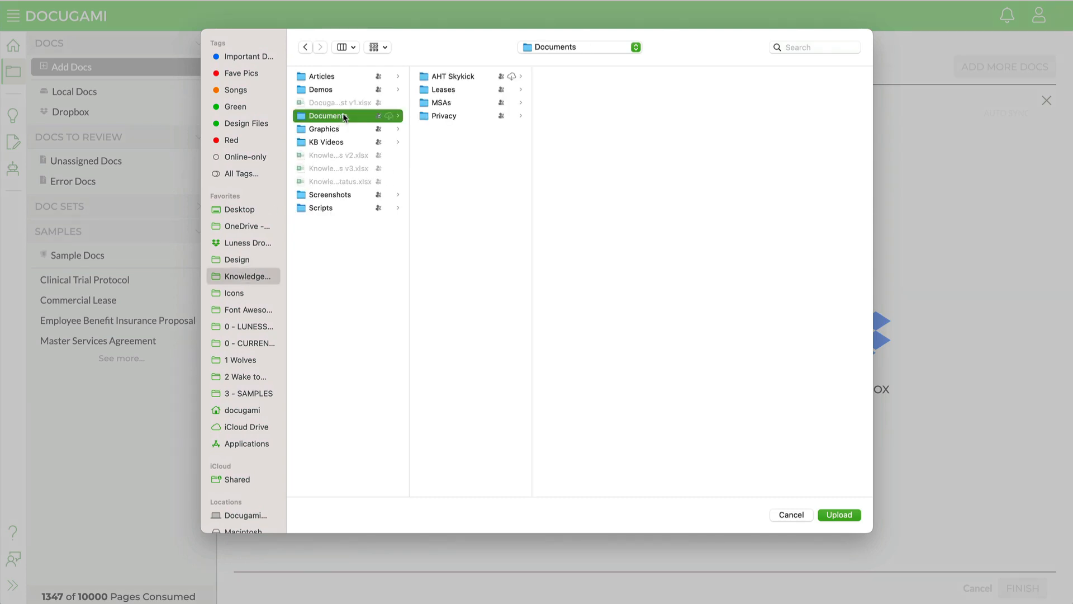
left_click(447, 89)
left_click(838, 514)
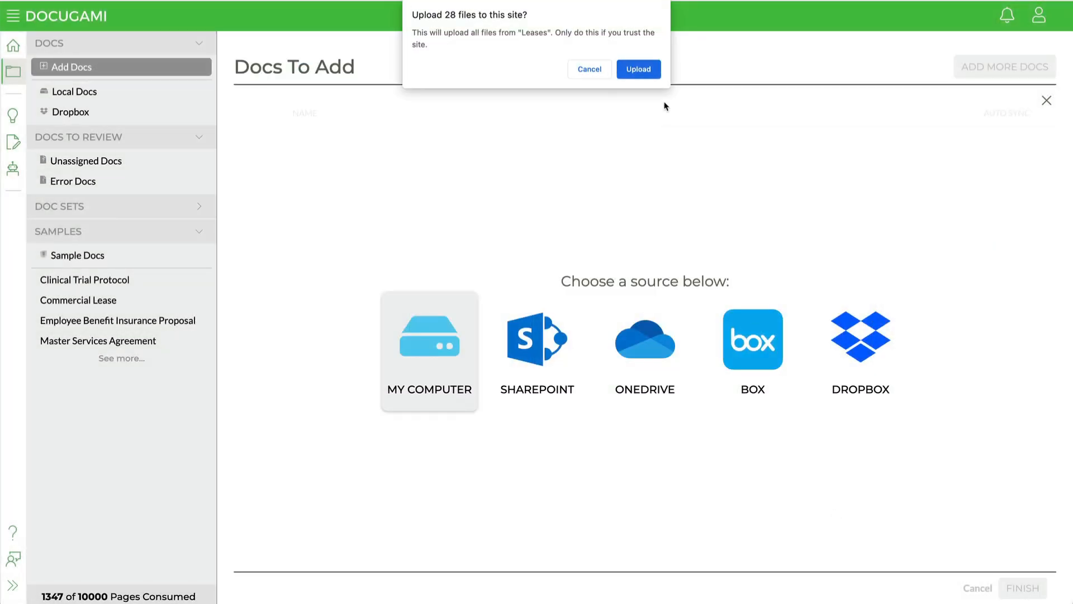
left_click(639, 69)
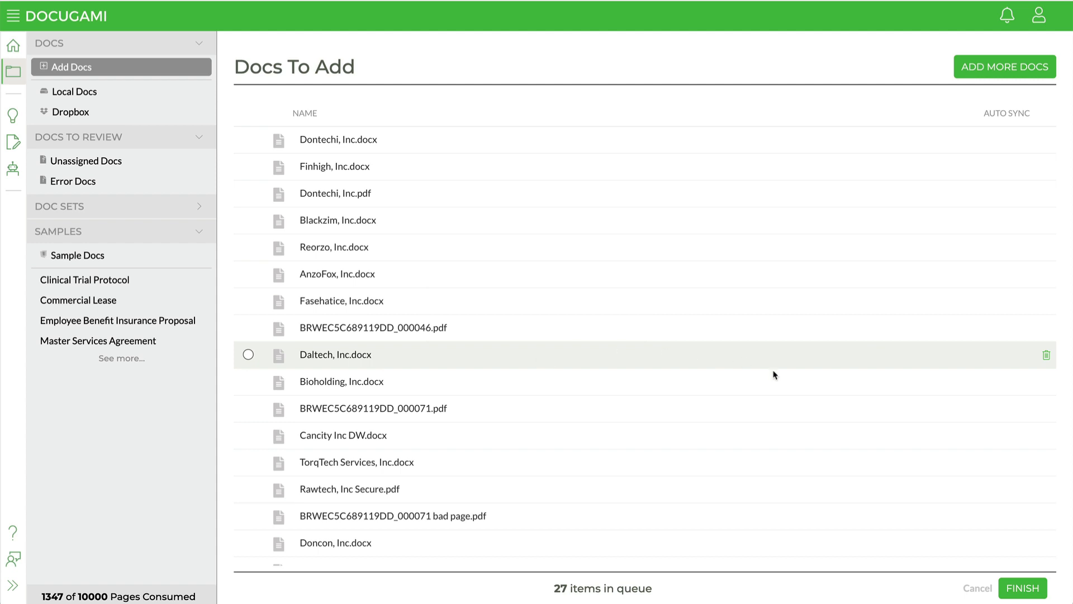
left_click(1037, 594)
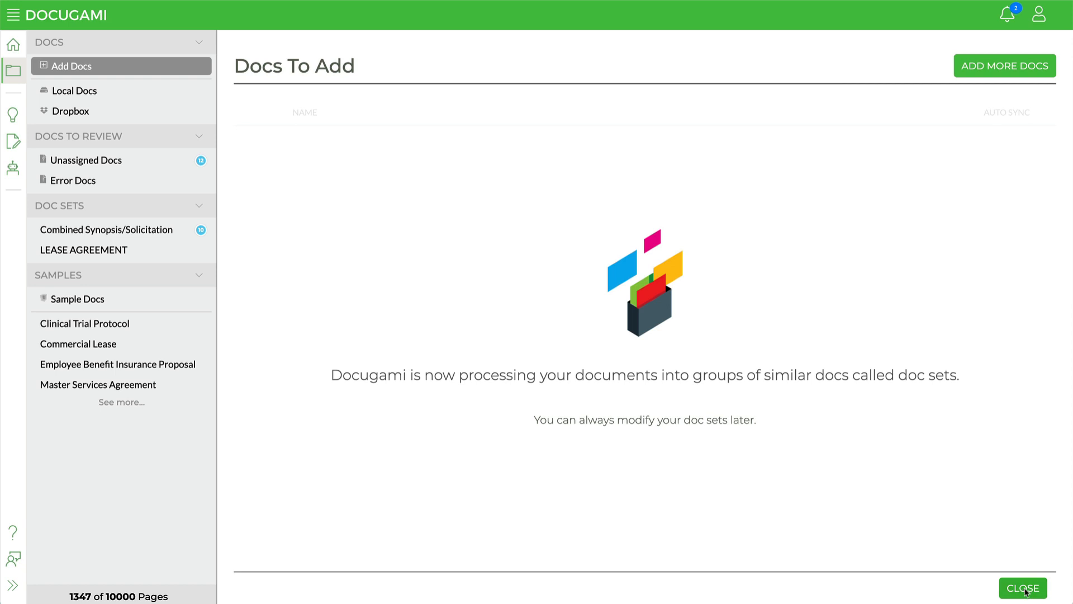
Step: Review the uploaded files and their processing statuses in the local Leases folder and its Leases 2 subfolder
left_click(84, 93)
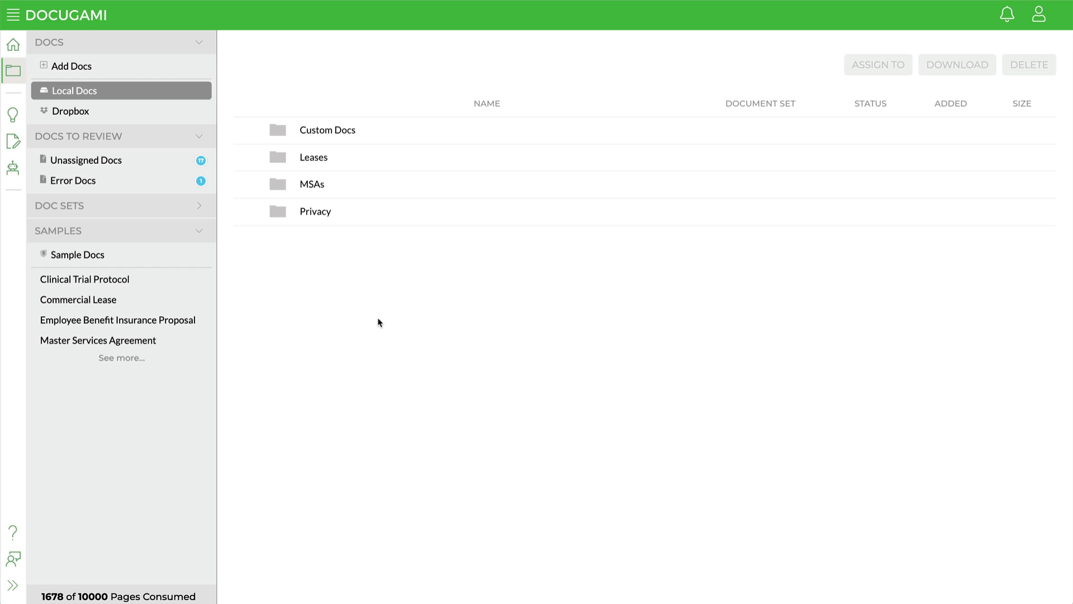
left_click(311, 160)
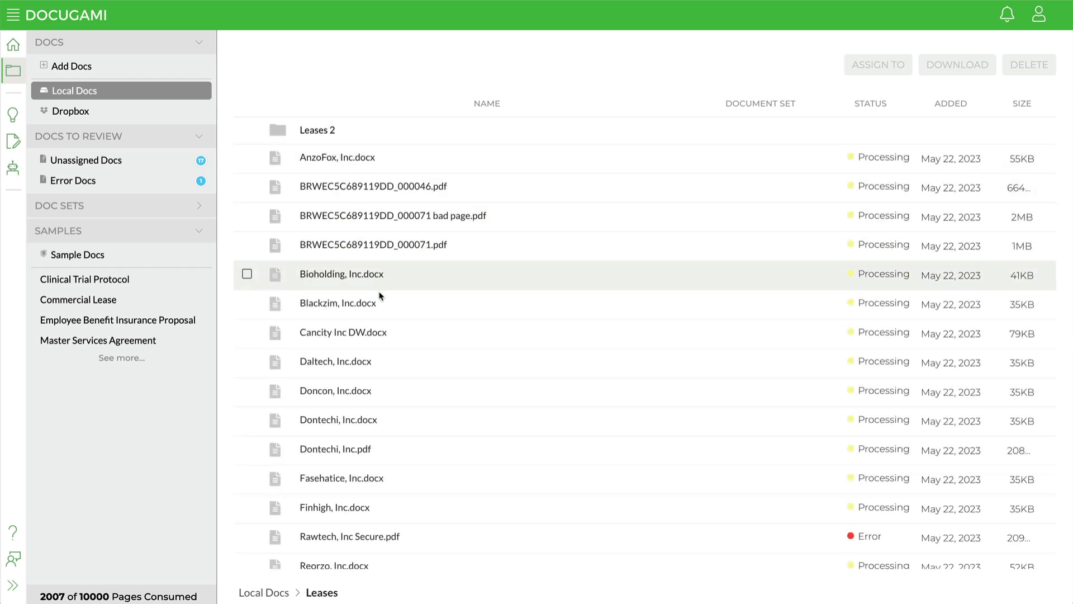
scroll(385, 304, "down", 2)
scroll(385, 304, "up", 2)
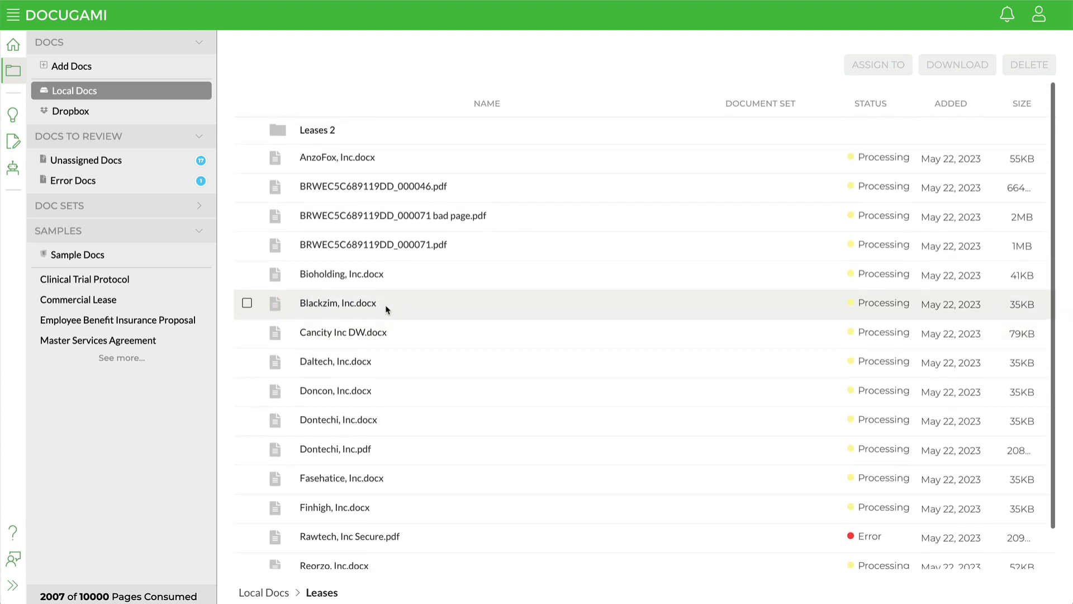
left_click(316, 131)
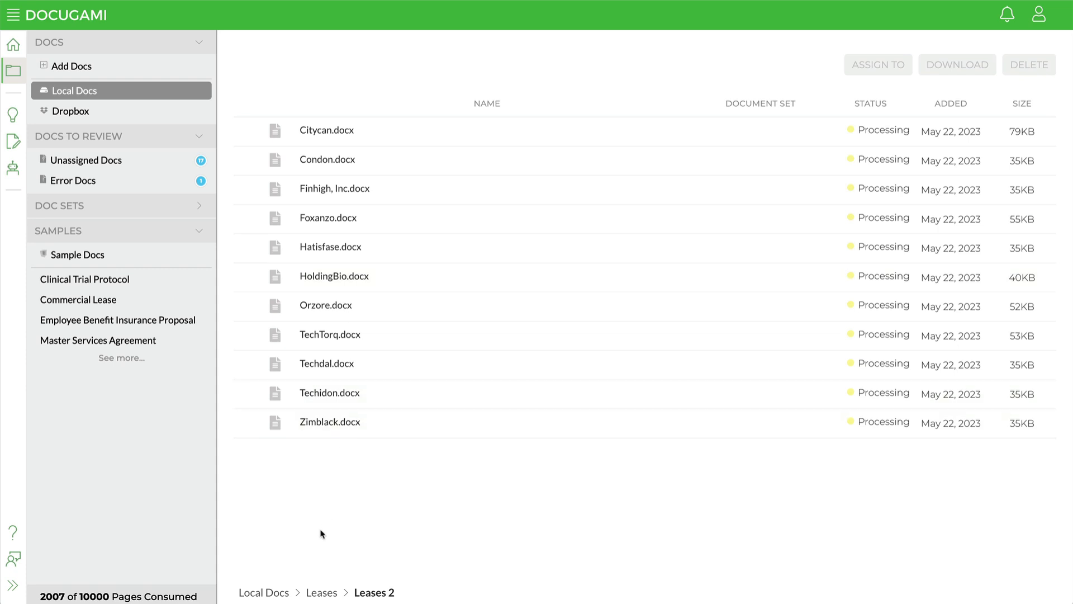
left_click(321, 594)
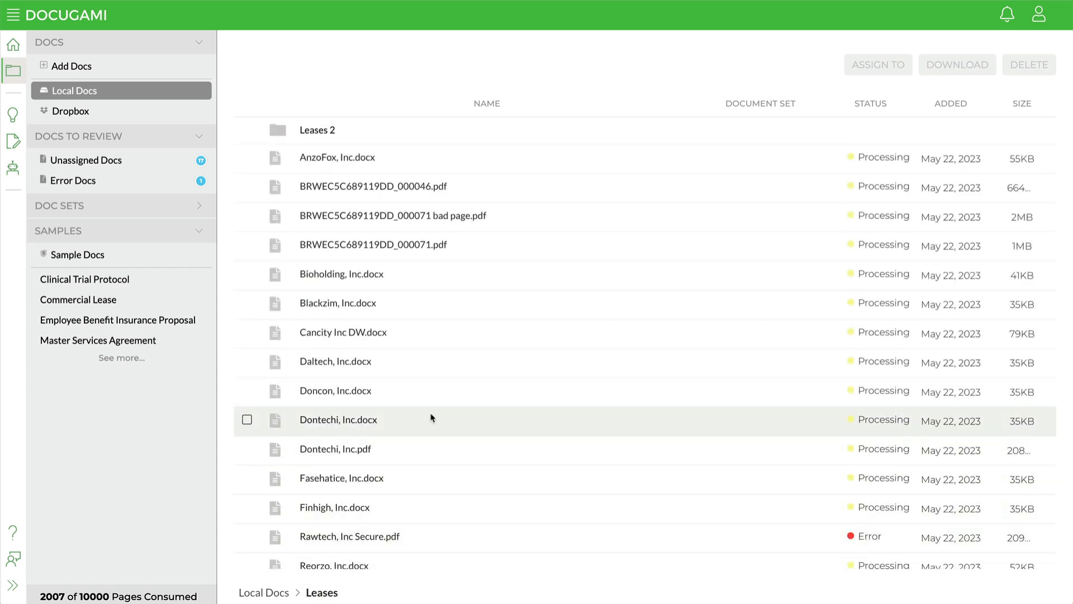
scroll(431, 414, "down", 2)
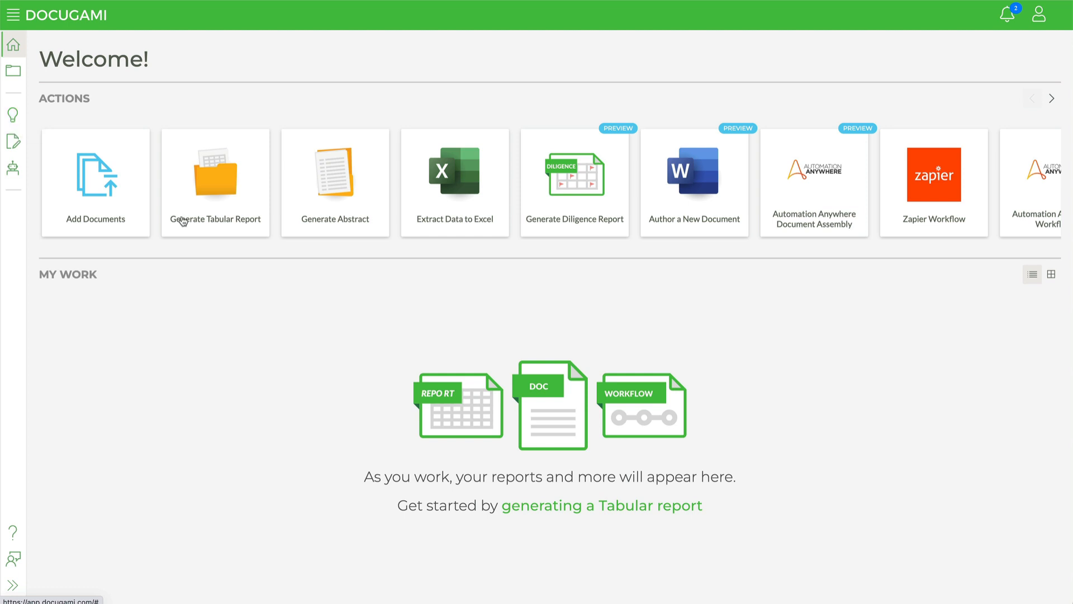
Step: Create a tabular report project named "Lease Data" using the LEASE AGREEMENT doc set
left_click(566, 508)
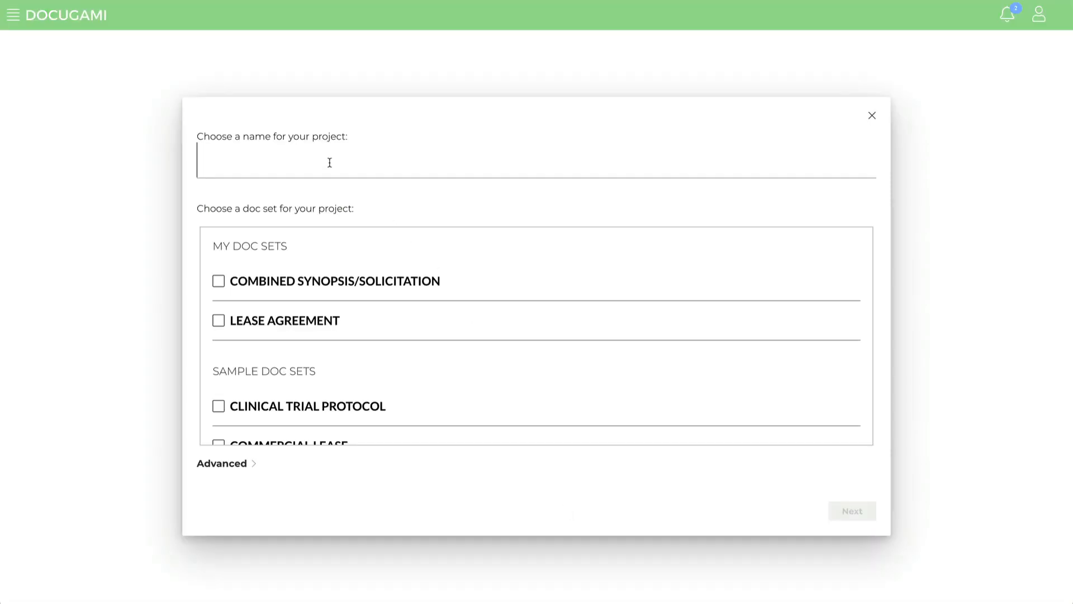
type("Lease D")
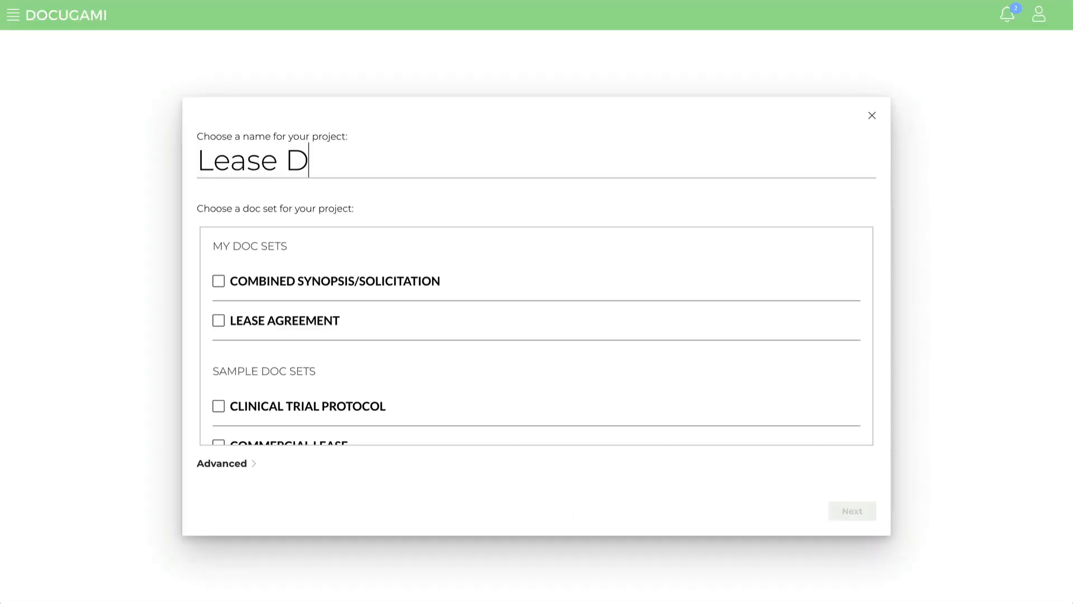
type("ata")
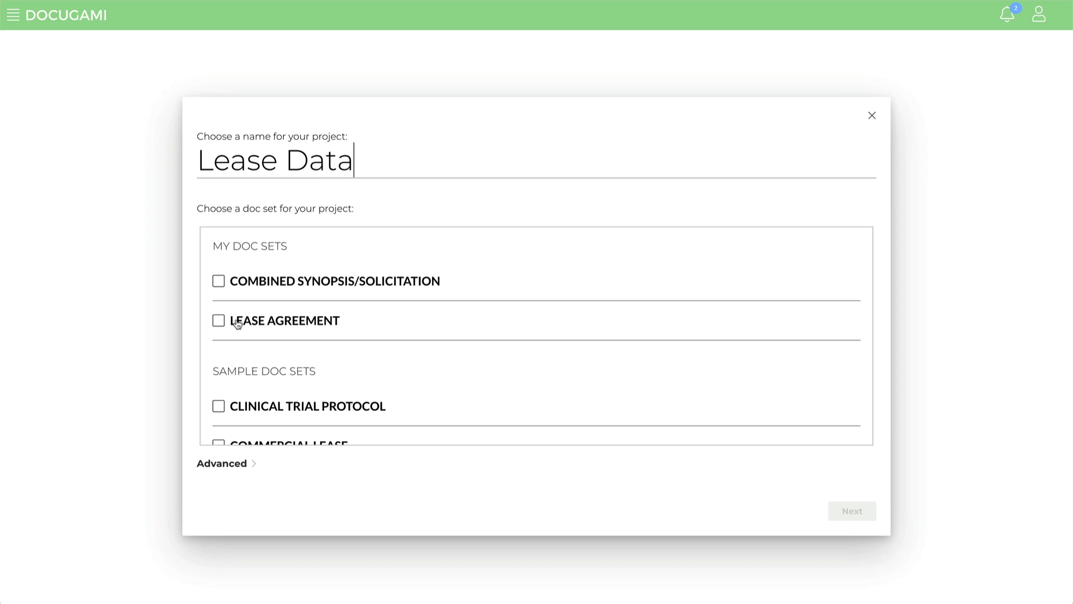
left_click(219, 321)
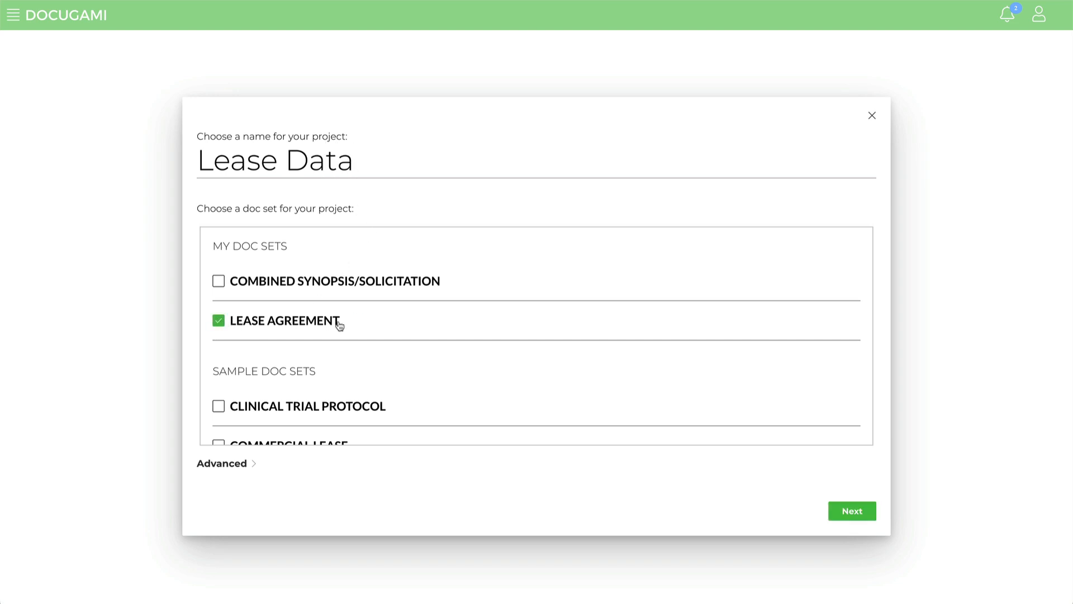
left_click(855, 512)
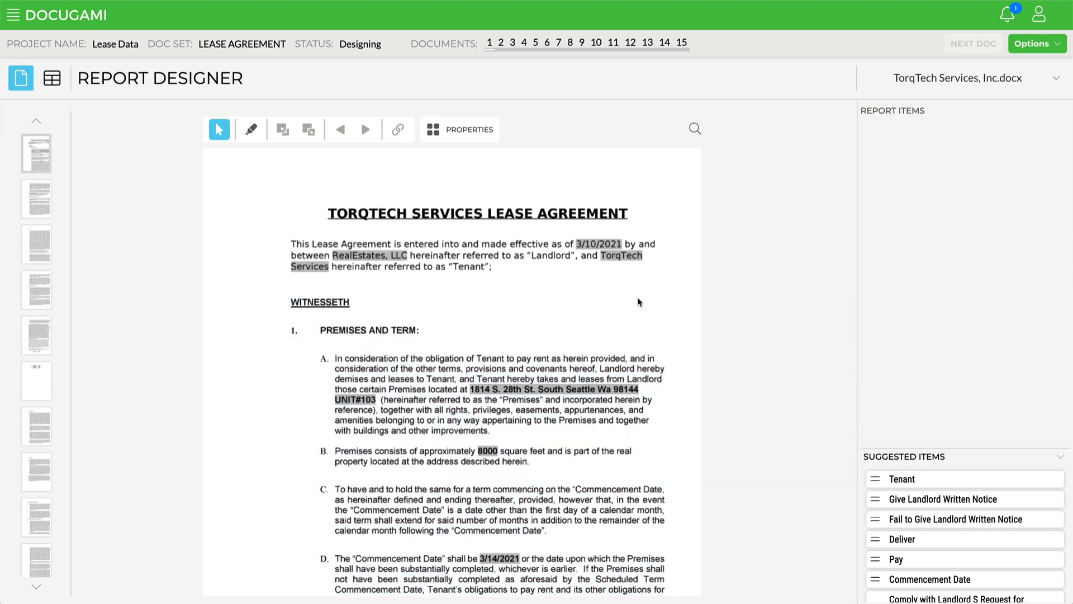
Step: Inspect the Commencement Date and obligation paragraphs under Premises and Term as selectable items, leaving nothing selected
left_click(656, 306)
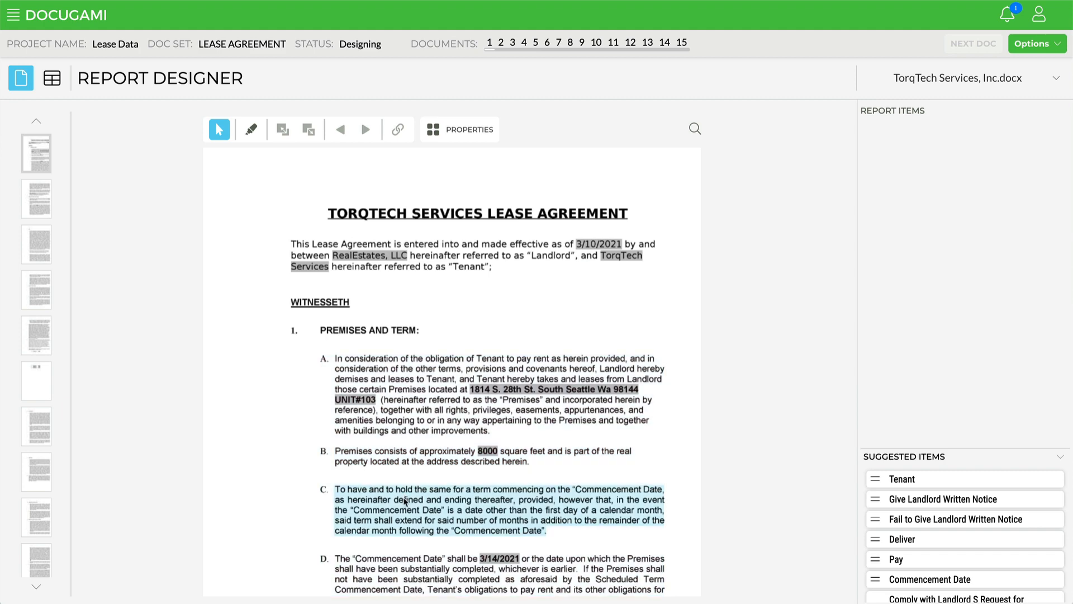
left_click(585, 564)
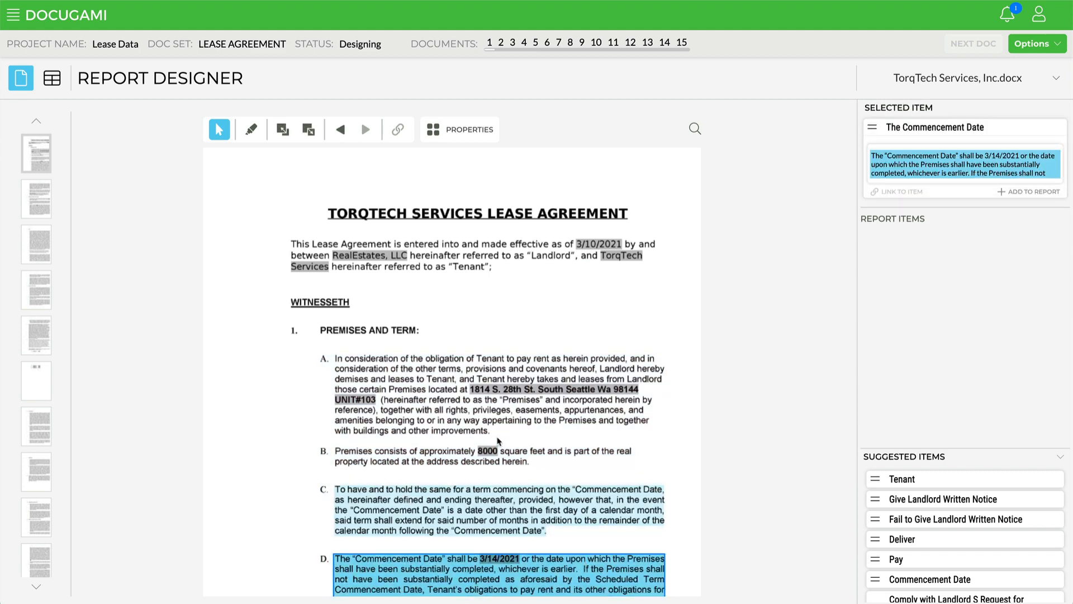
left_click(427, 367)
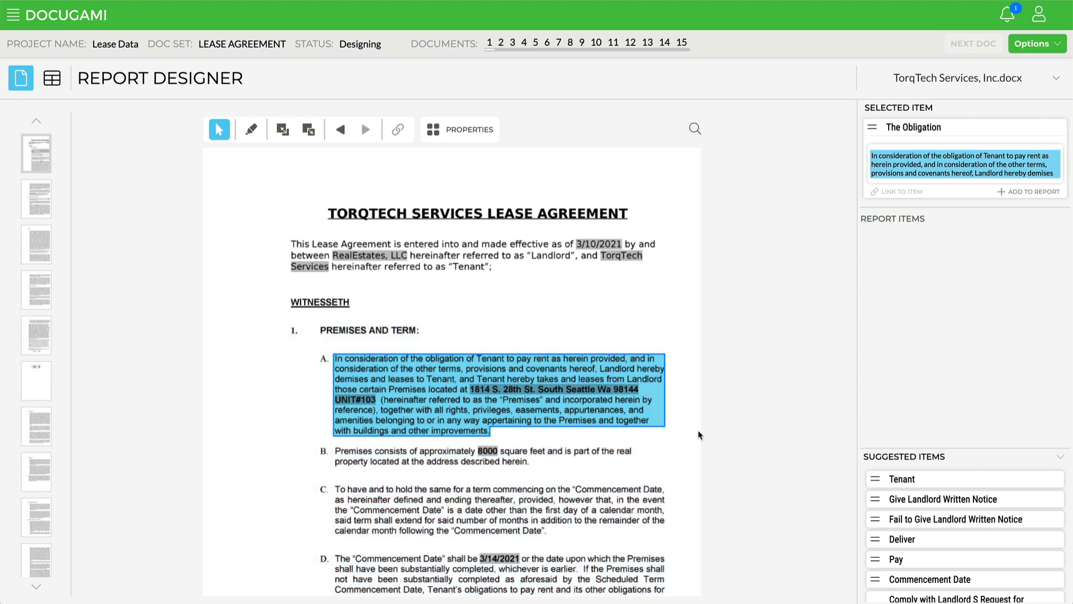
left_click(699, 435)
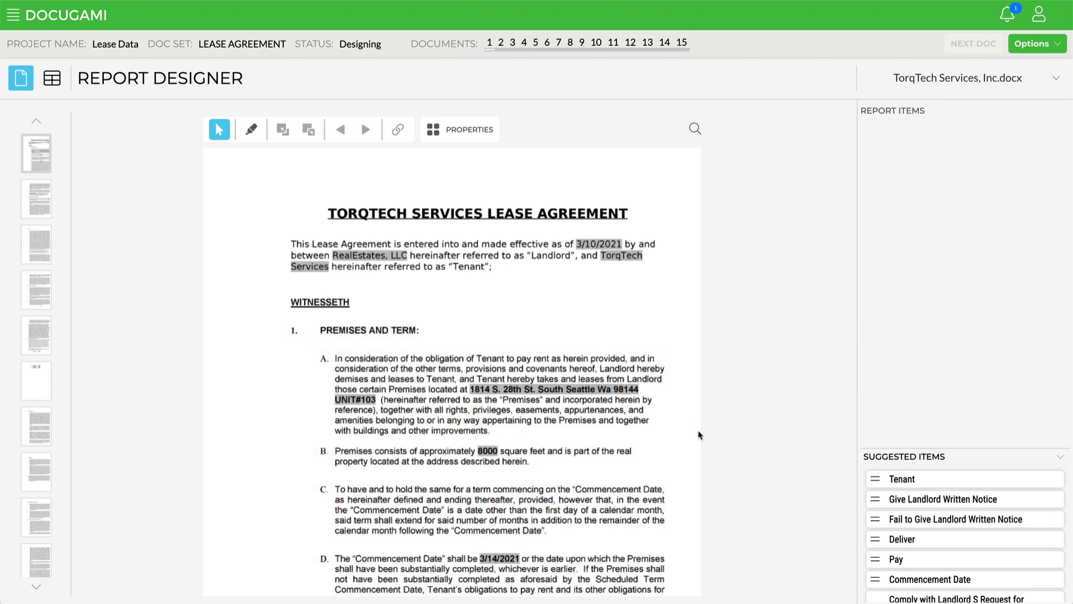
Step: Add the suggested Commencement Date item to the report, collapse the suggested items and clear the selection
scroll(1006, 504, "down", 2)
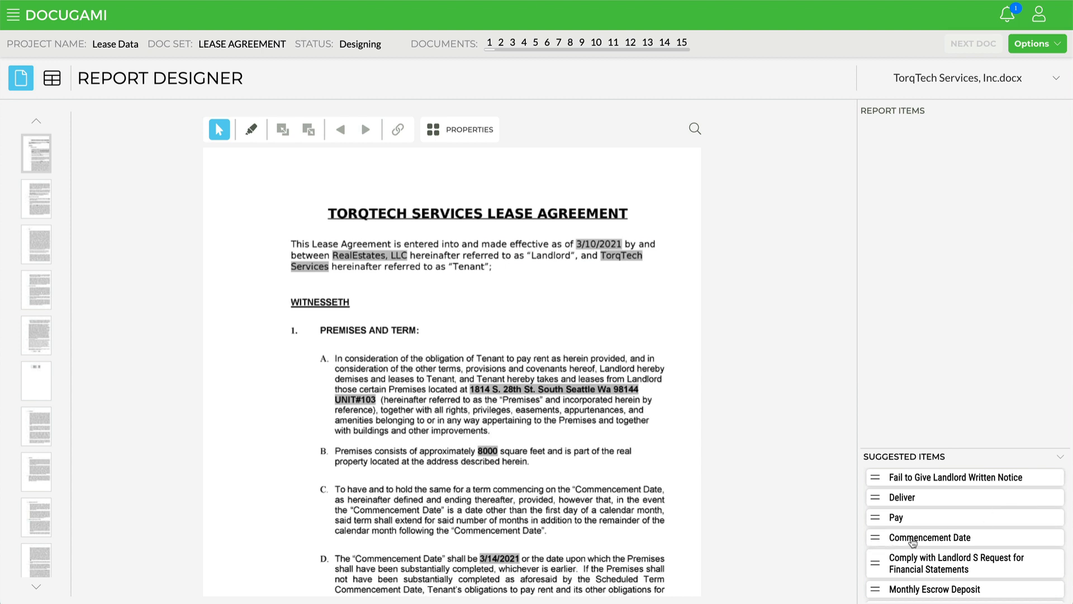
left_click(882, 539)
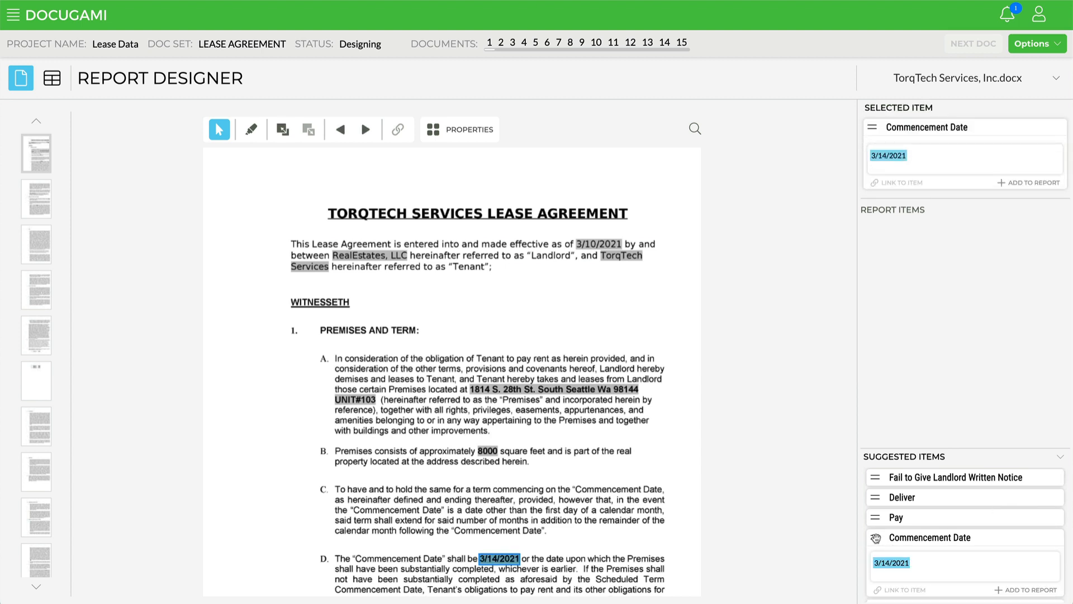
left_click(1021, 183)
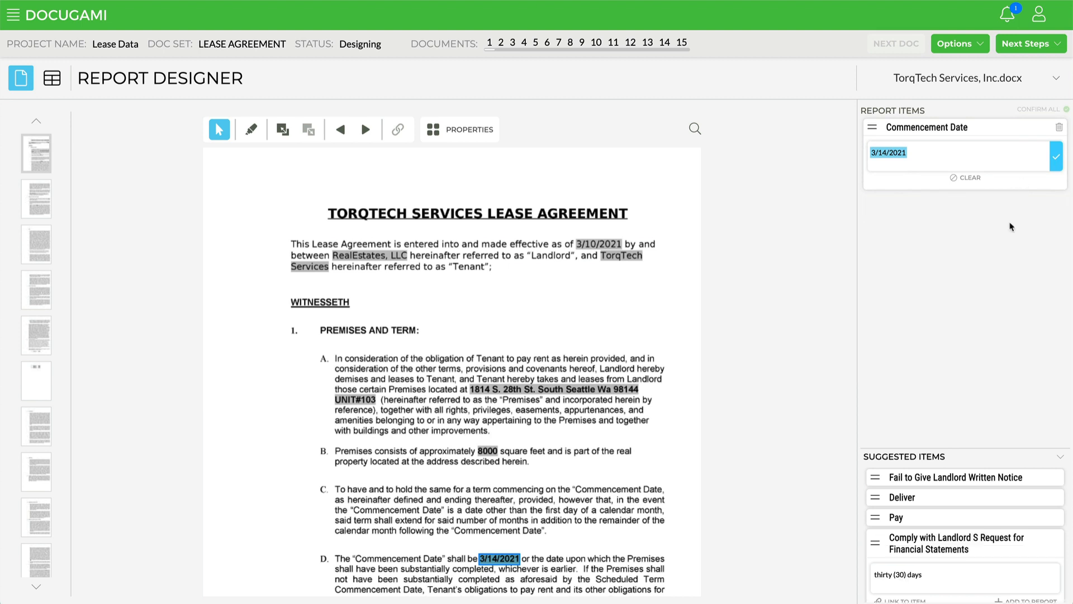
left_click(1062, 459)
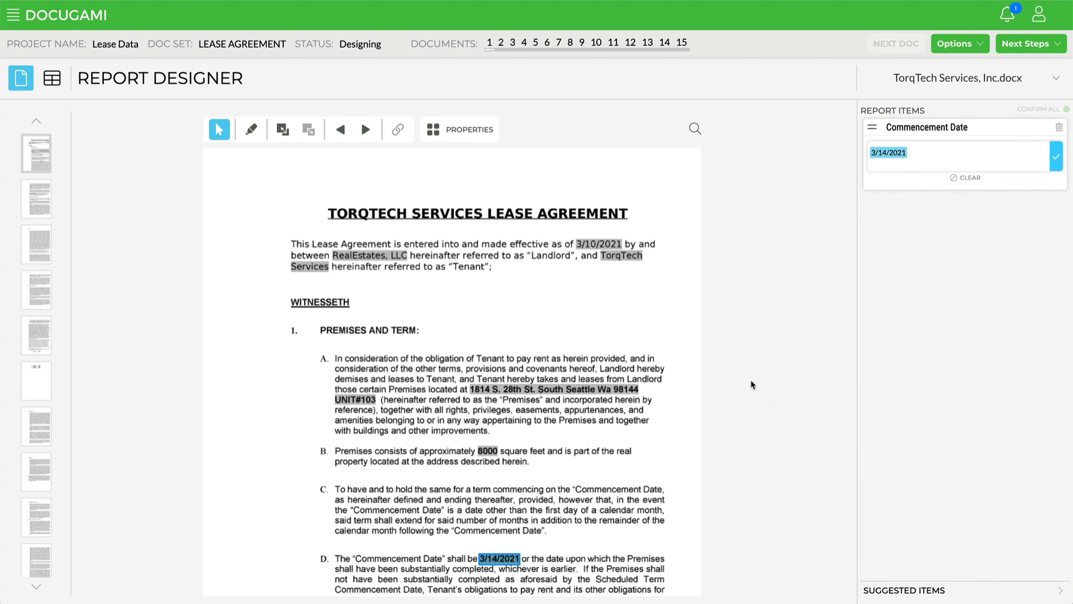
left_click(681, 316)
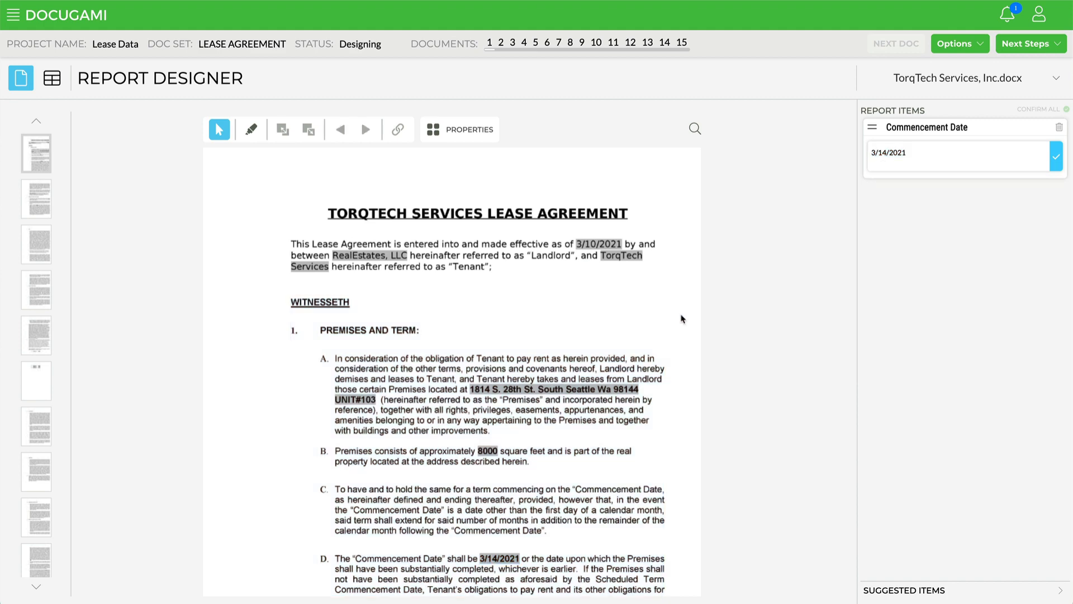
Step: Add the Landlord "RealEstates, LLC" and the Effective Date from the lease's opening paragraph to the report items
left_click(371, 256)
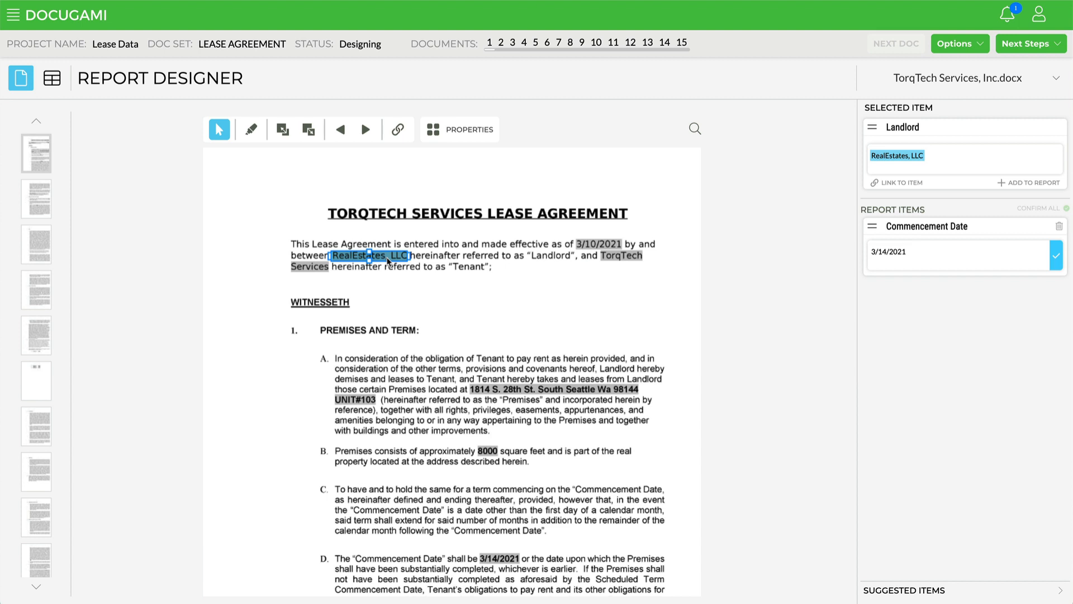
left_click(1028, 183)
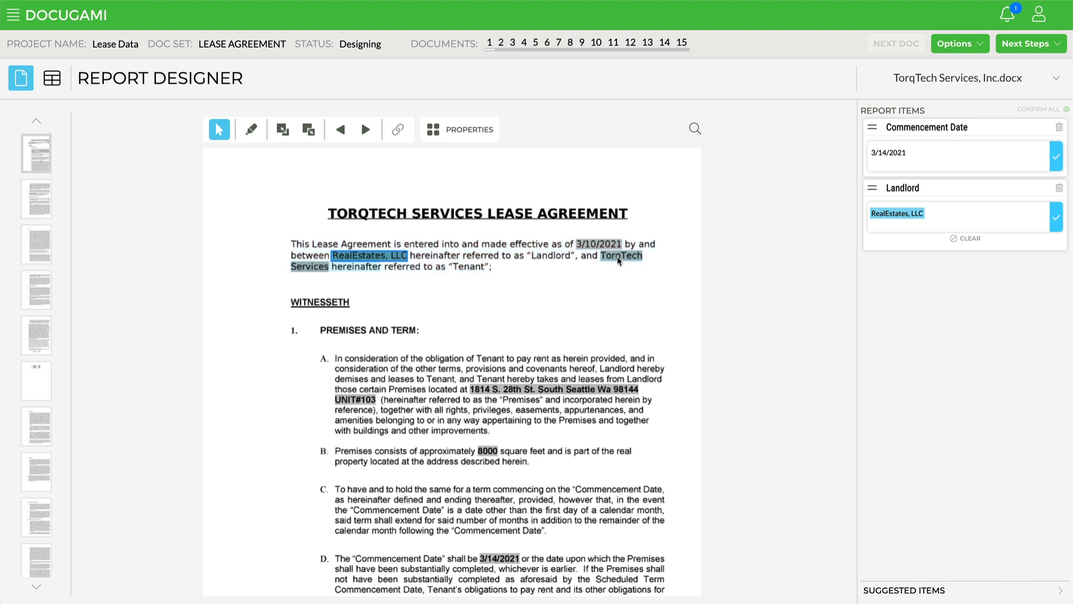
left_click(599, 246)
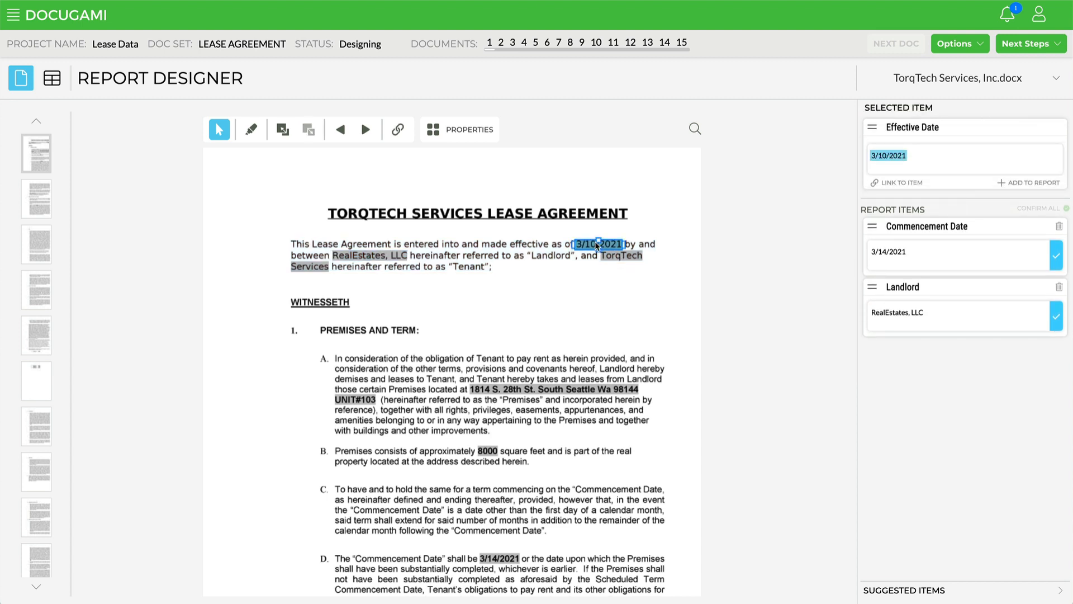
left_click_drag(612, 247, 972, 403)
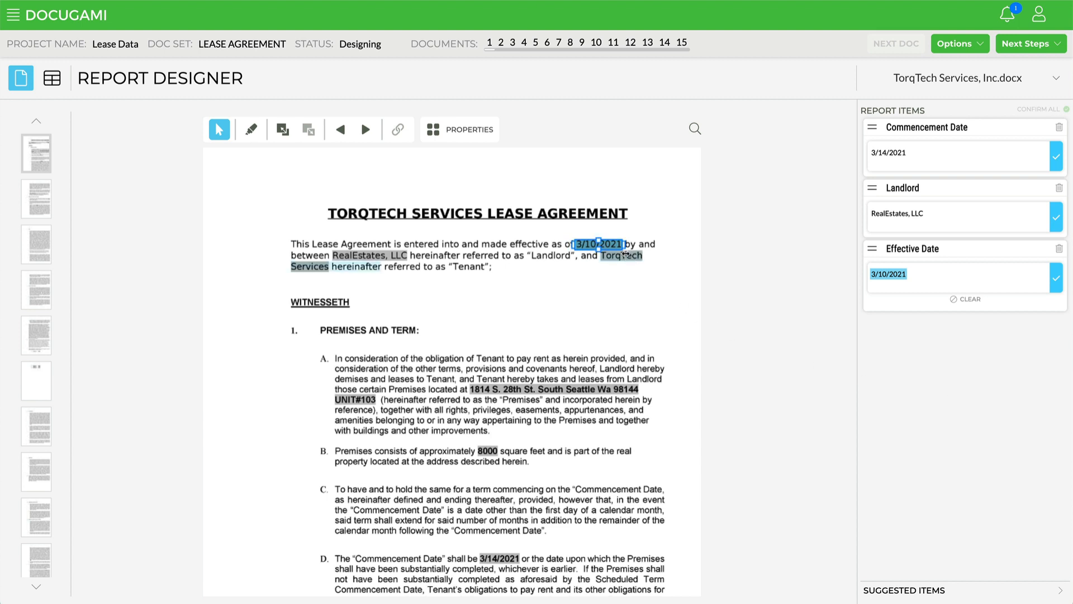
Step: Resize the tenant selection in the opening paragraph to "TorqTech Services" and add it to the report as Tenant
left_click_drag(627, 259, 958, 464)
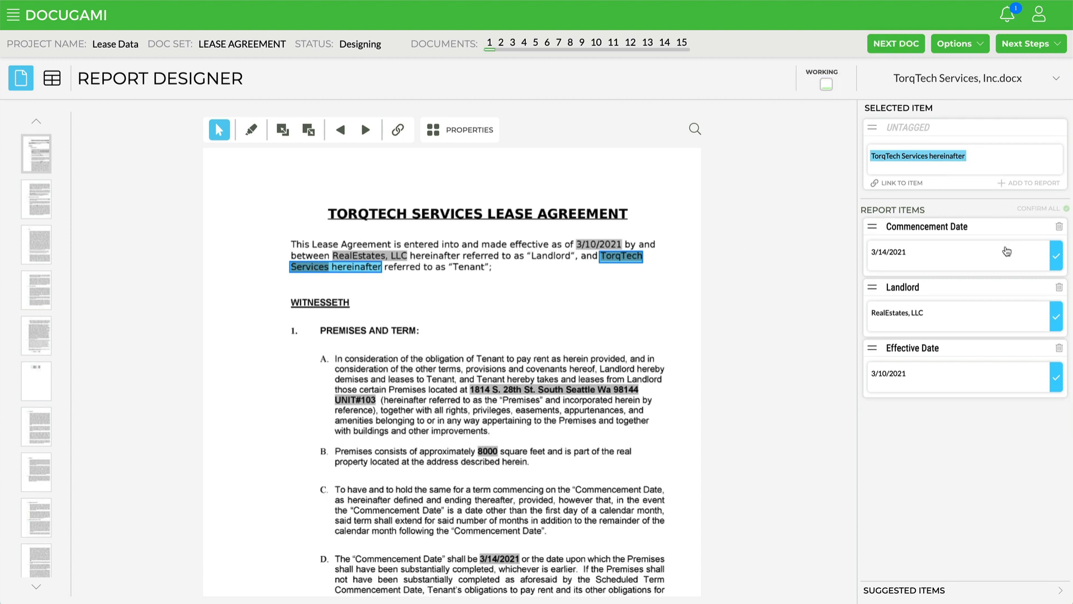
left_click(642, 286)
left_click(619, 257)
left_click_drag(380, 268, 329, 272)
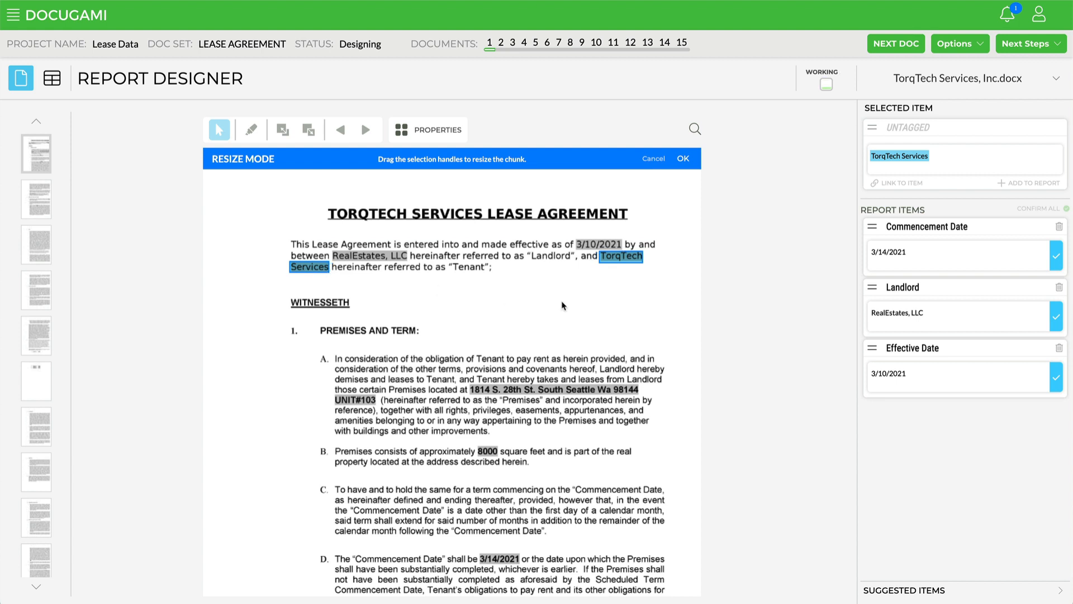
left_click(681, 159)
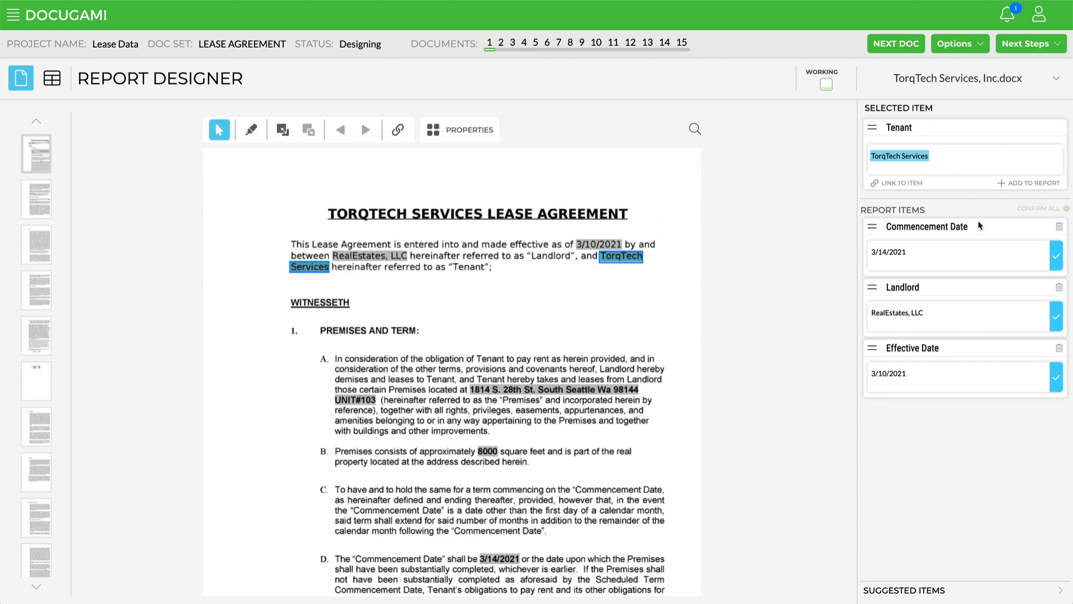
left_click(1031, 183)
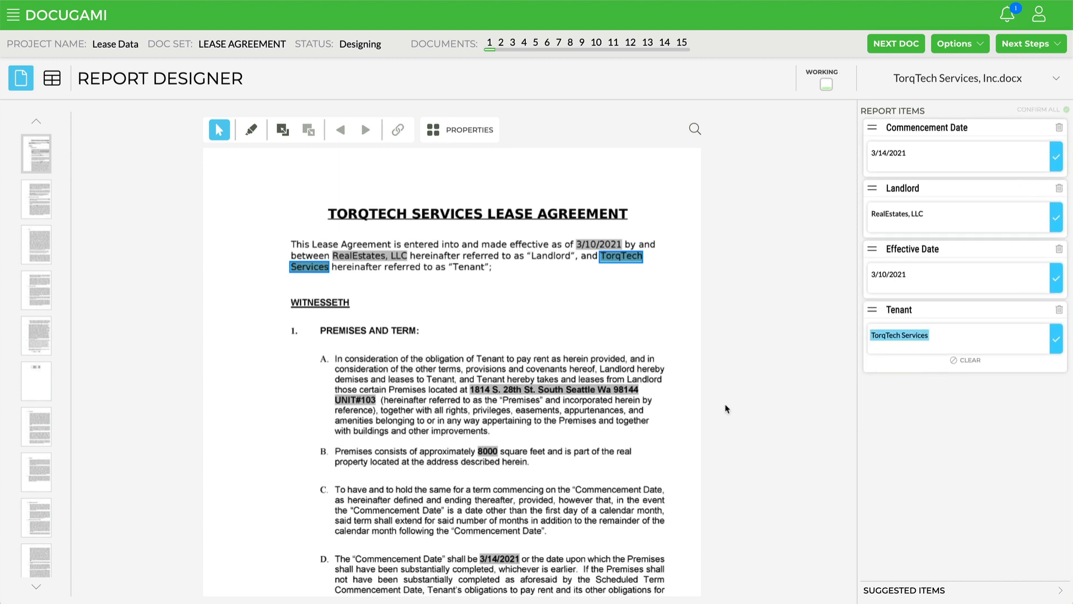
Step: Add the Premisis Address from paragraph A and the whole "The Commencement Date" paragraph D to the report items
left_click(596, 393)
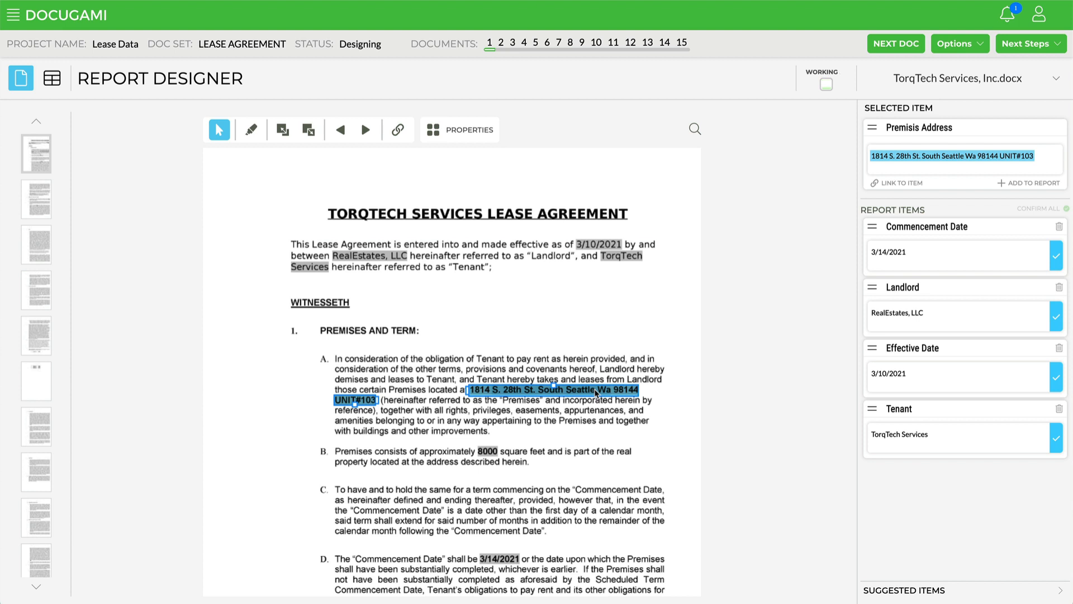
left_click_drag(595, 393, 964, 522)
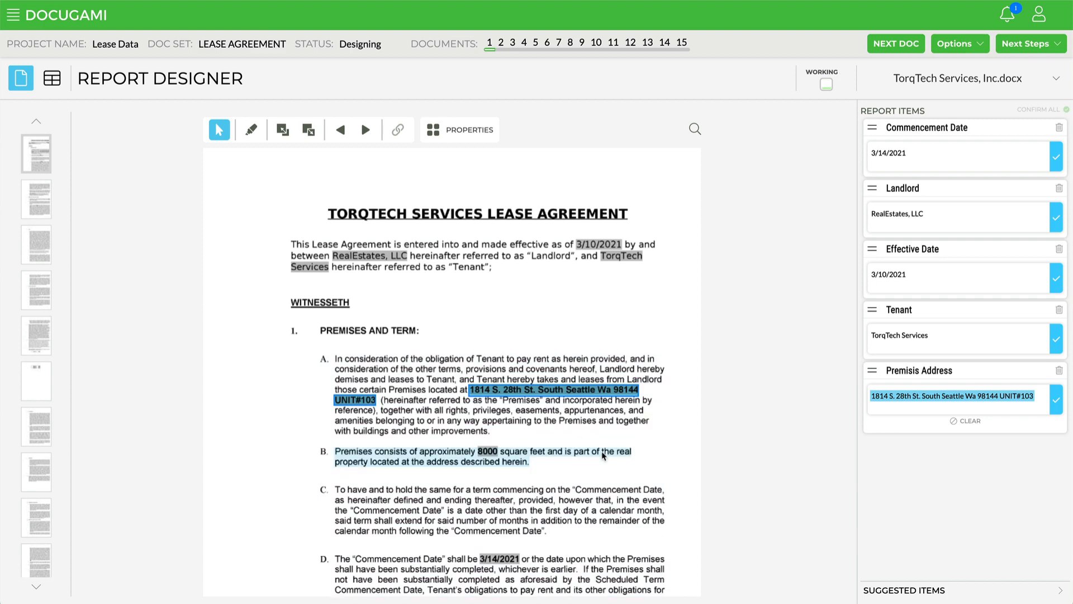
left_click(565, 574)
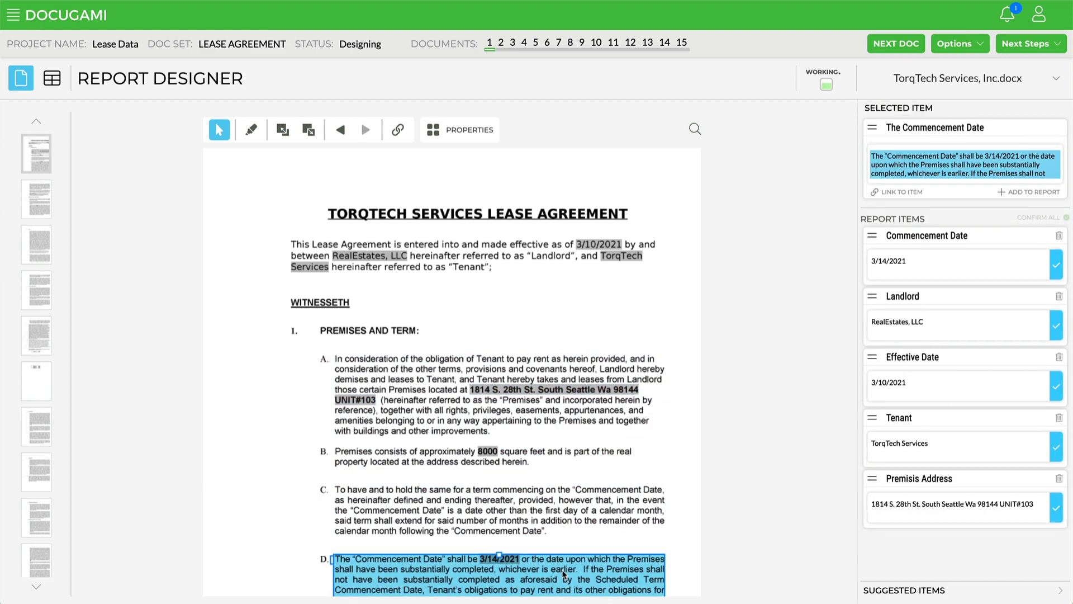
scroll(564, 574, "down", 10)
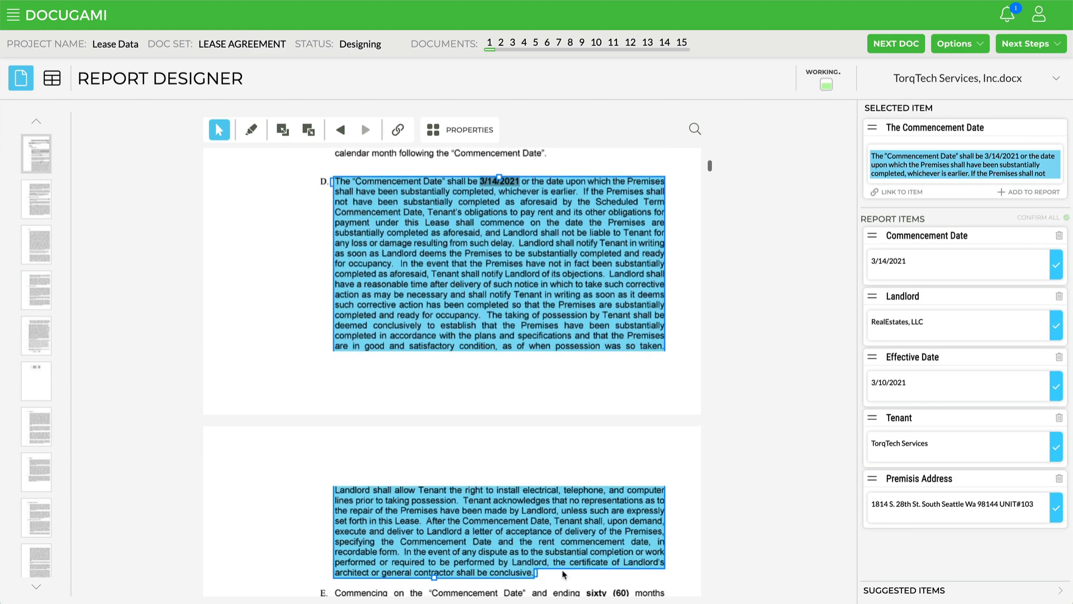
scroll(563, 574, "up", 4)
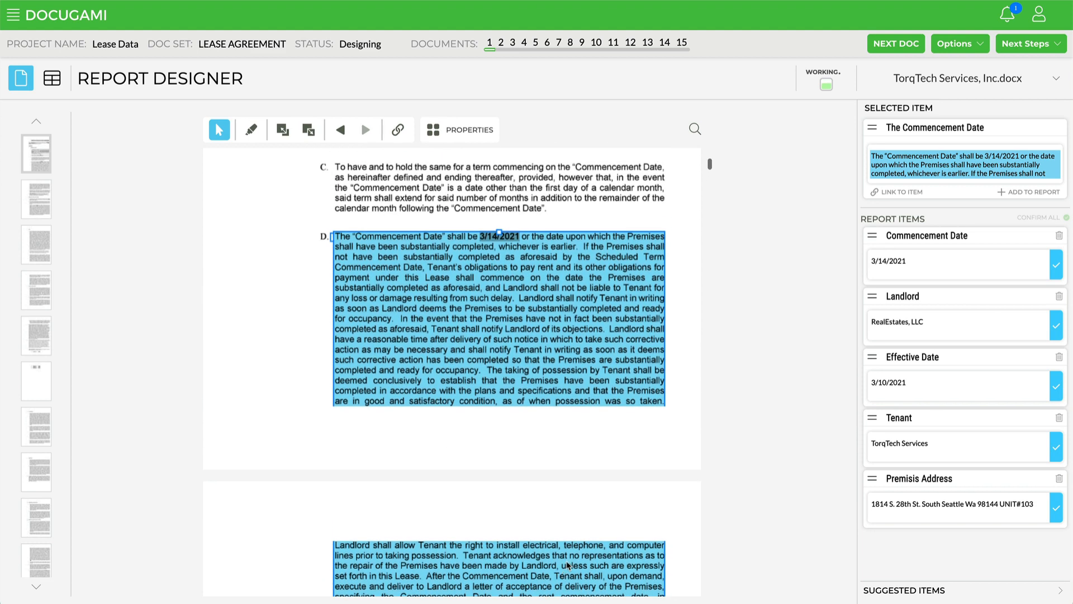
left_click(1029, 192)
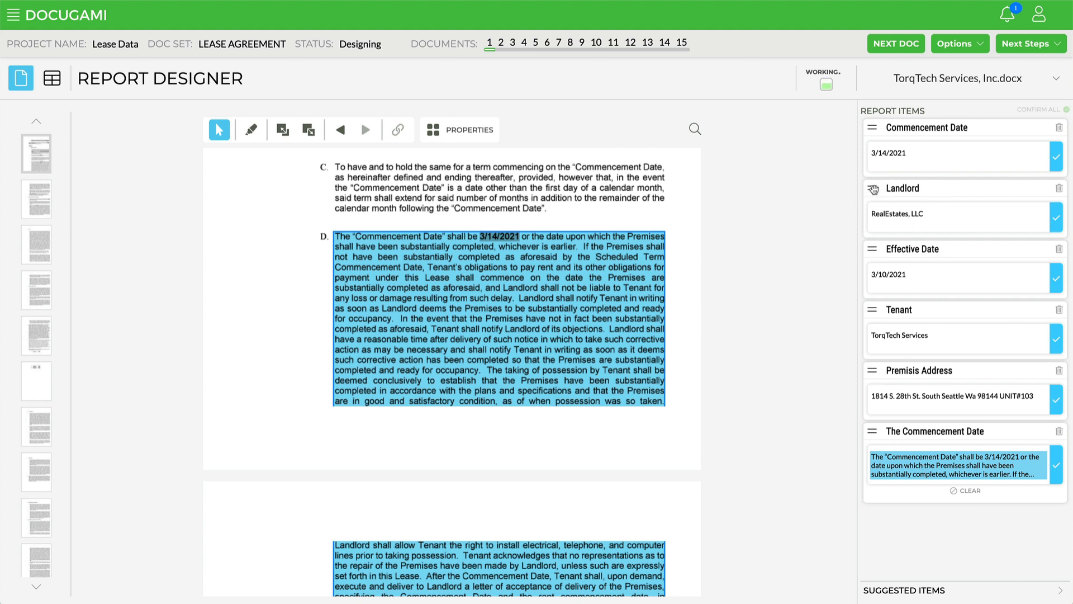
Step: Reorder the report items so that Landlord comes first and Tenant second, ahead of Commencement Date
left_click_drag(873, 189, 890, 125)
left_click_drag(909, 123, 908, 120)
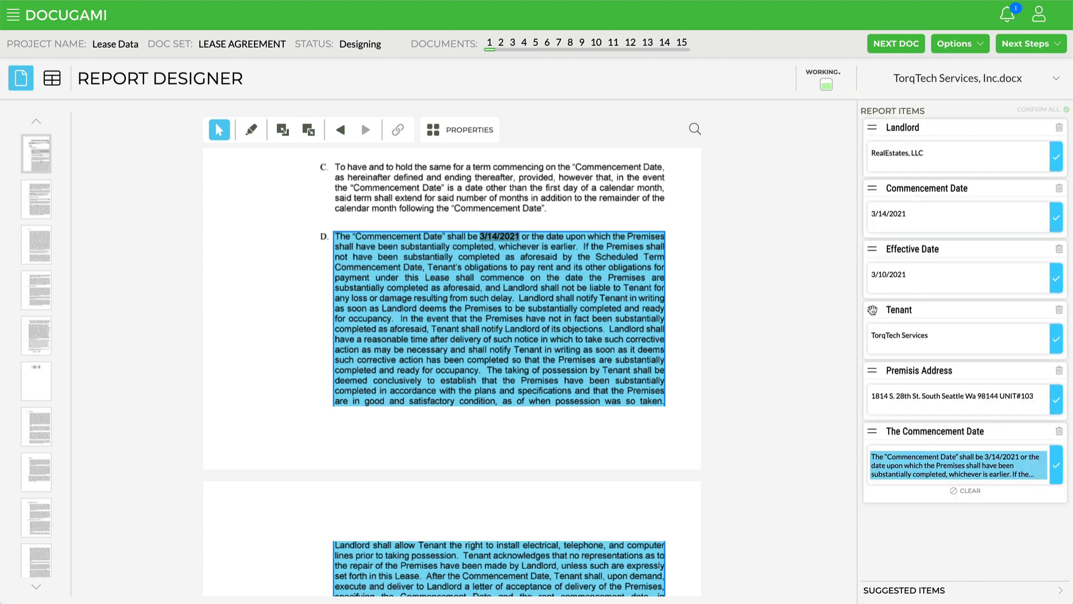
left_click_drag(872, 309, 880, 176)
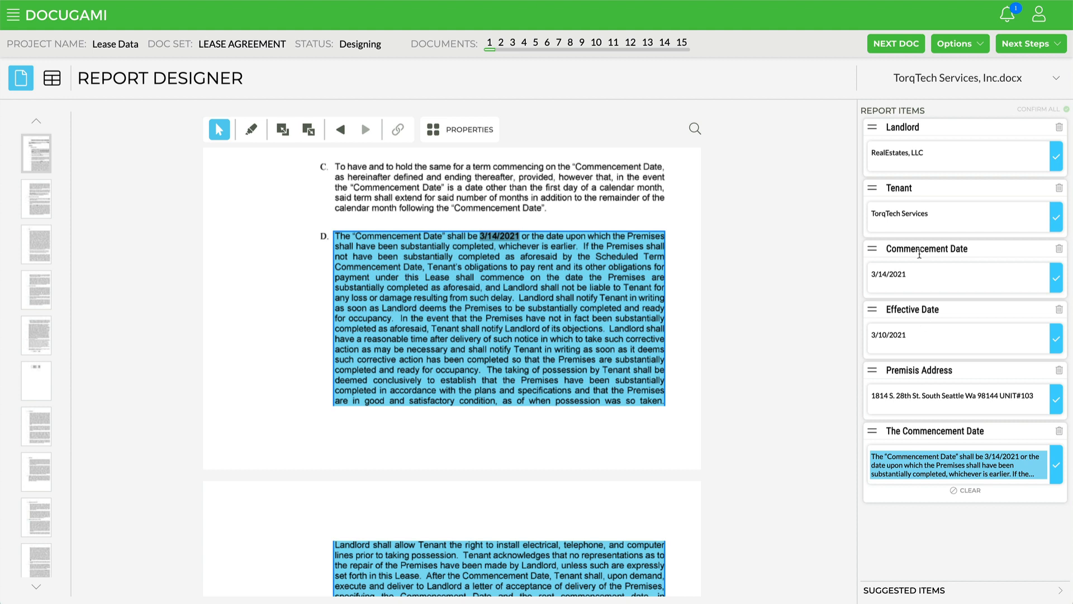
Step: Rename the report item holding the full paragraph to "The Commencement Date Clause"
left_click(926, 430)
double_click(926, 431)
left_click(984, 431)
type("Clause")
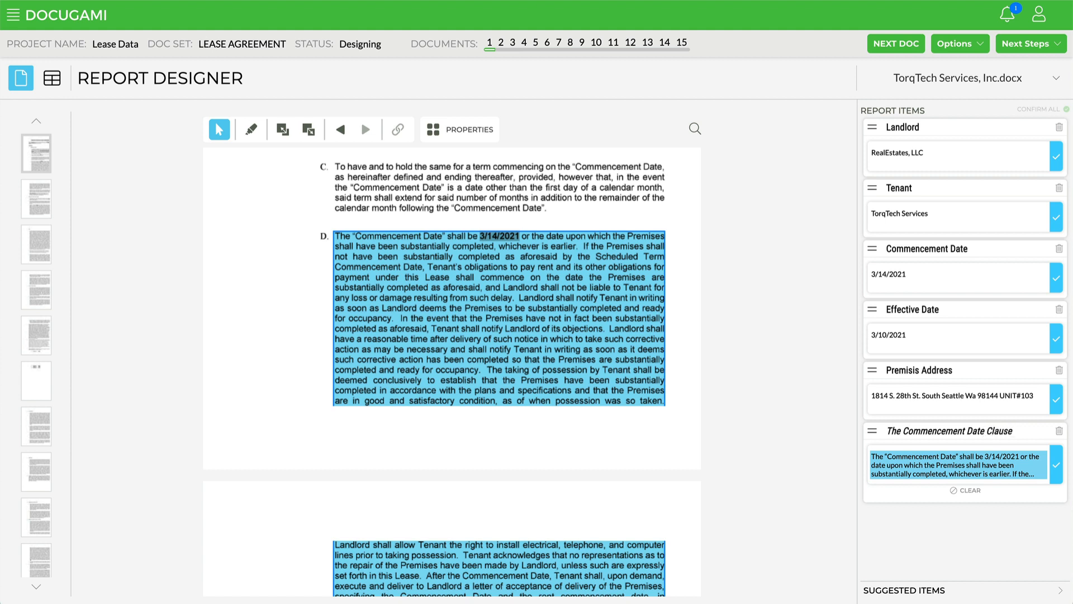
key("Return")
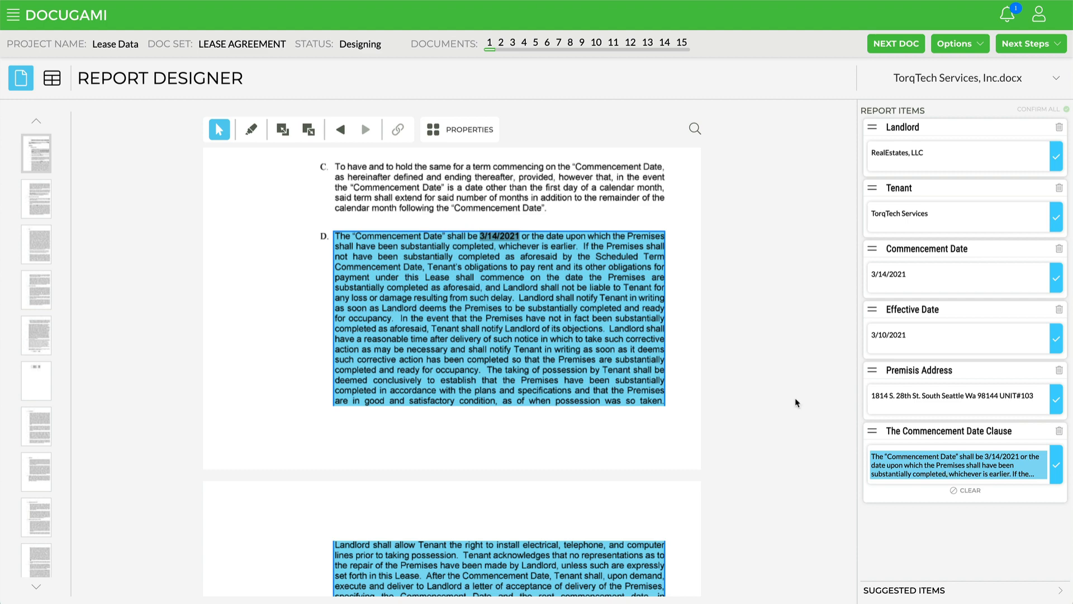
Step: Examine the extracted landlord, tenant, date and address values for the lease documents in the report's table view
left_click(53, 81)
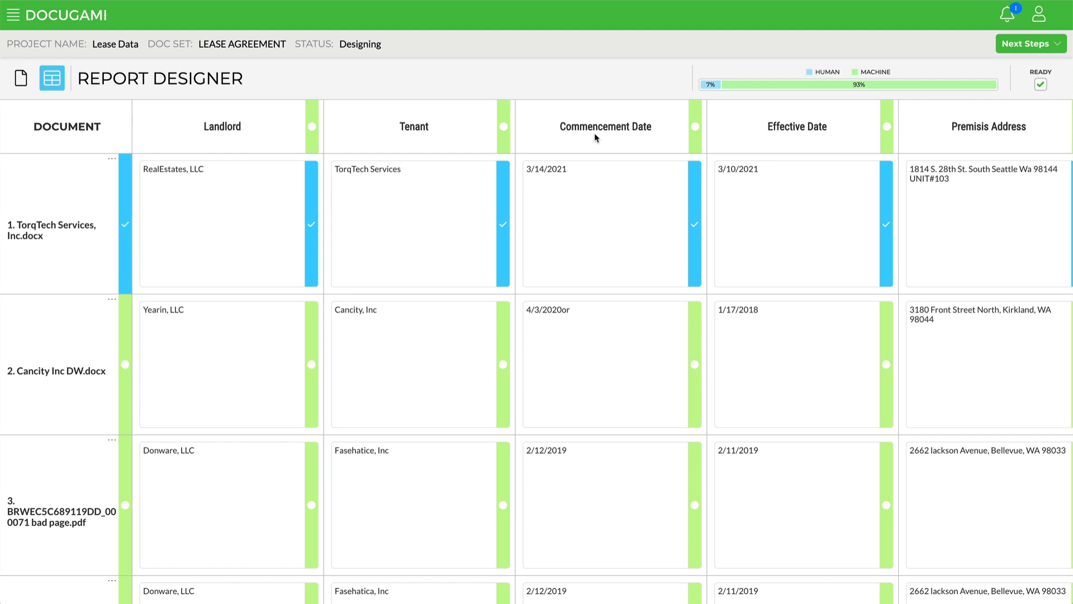
left_click(69, 259)
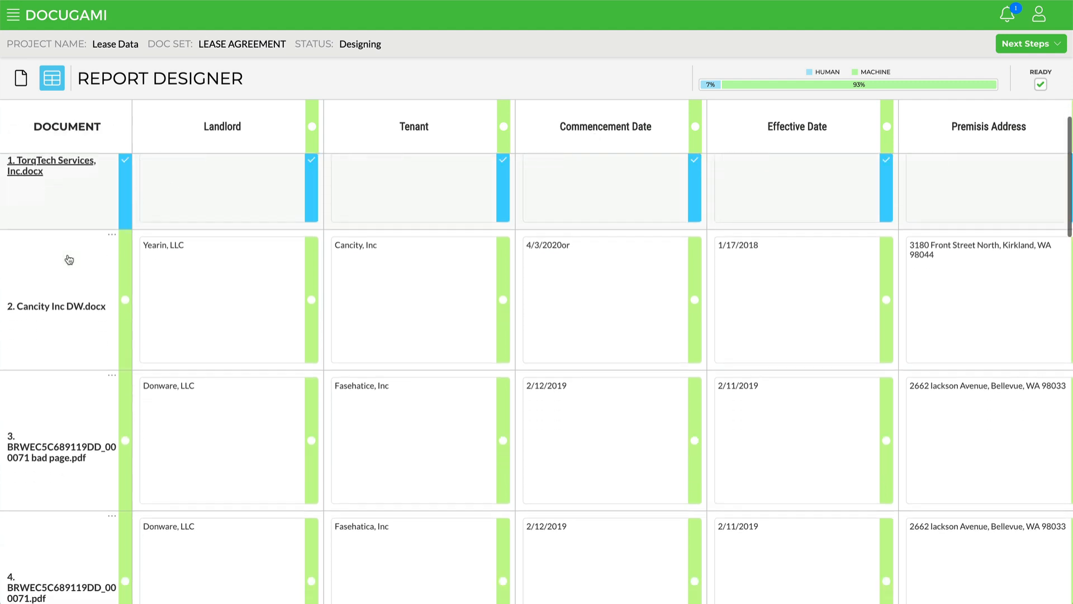
scroll(69, 259, "down", 10)
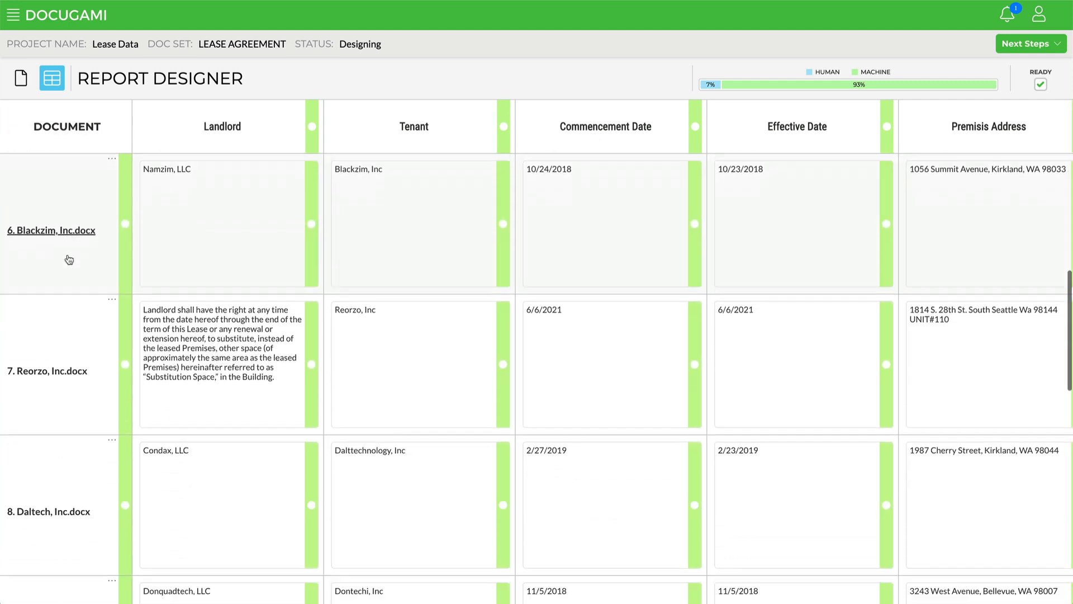
scroll(70, 259, "down", 5)
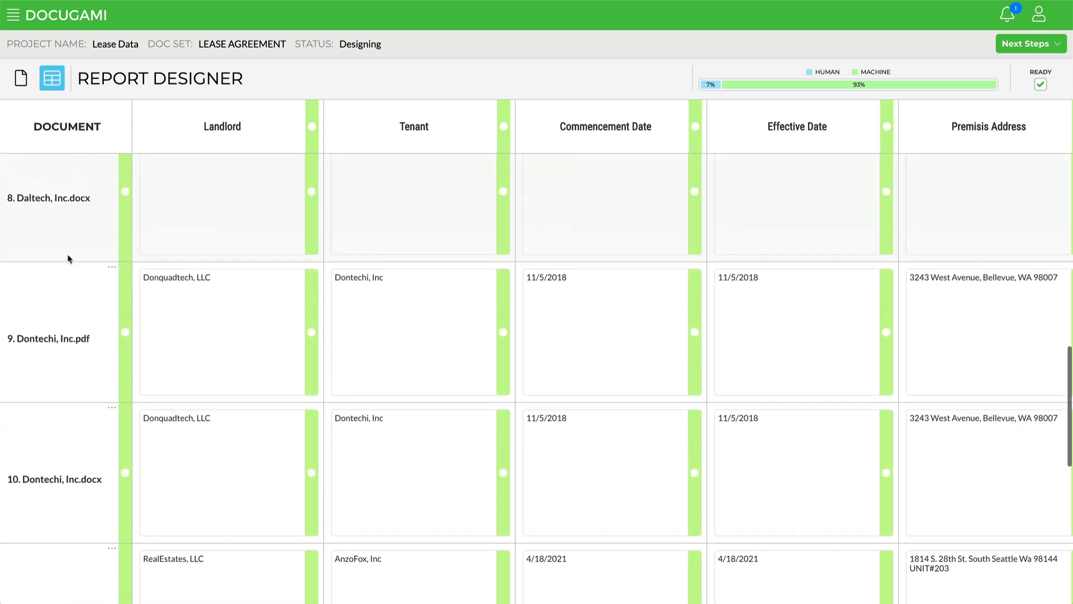
scroll(69, 259, "up", 15)
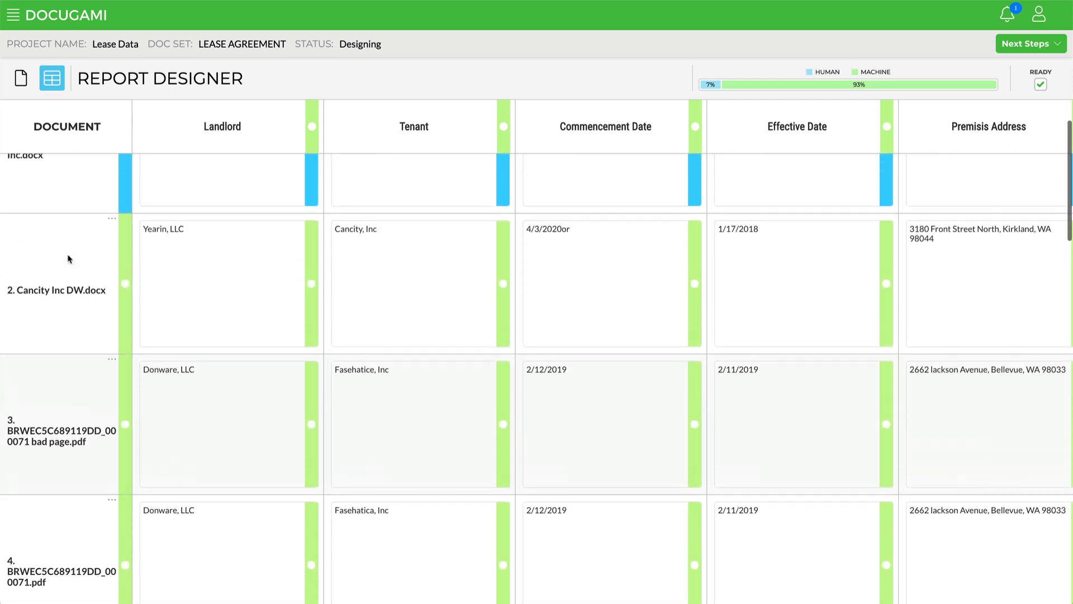
scroll(70, 258, "up", 2)
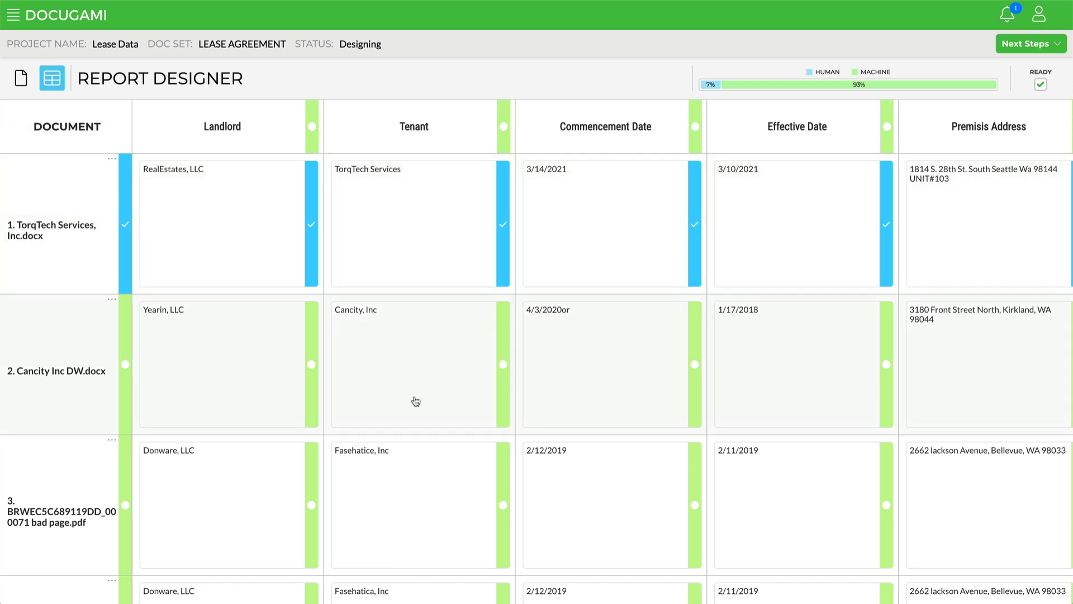
scroll(416, 401, "down", 1)
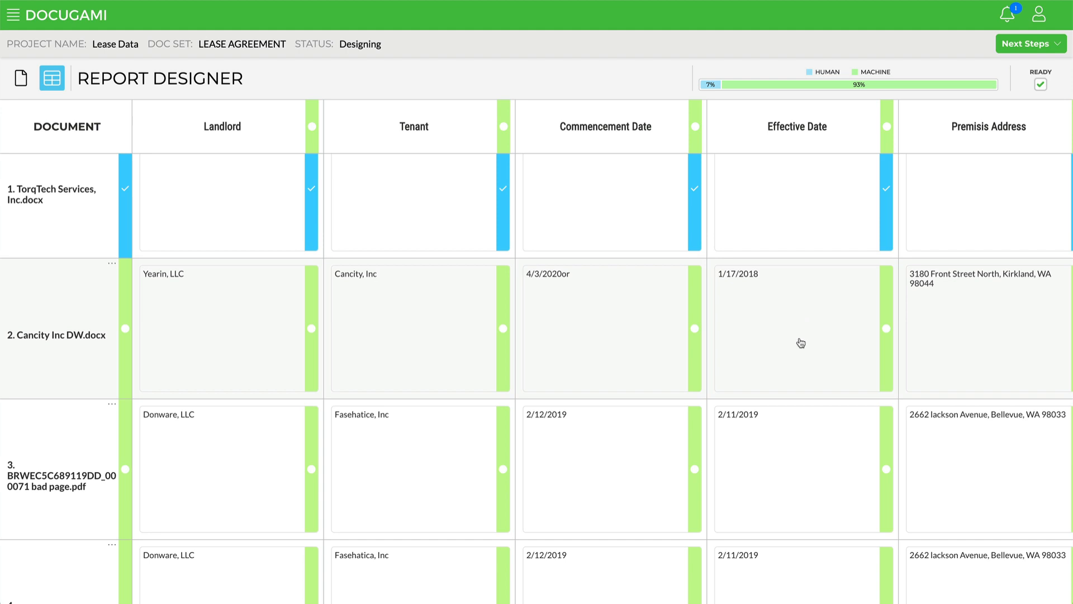
scroll(801, 342, "up", 1)
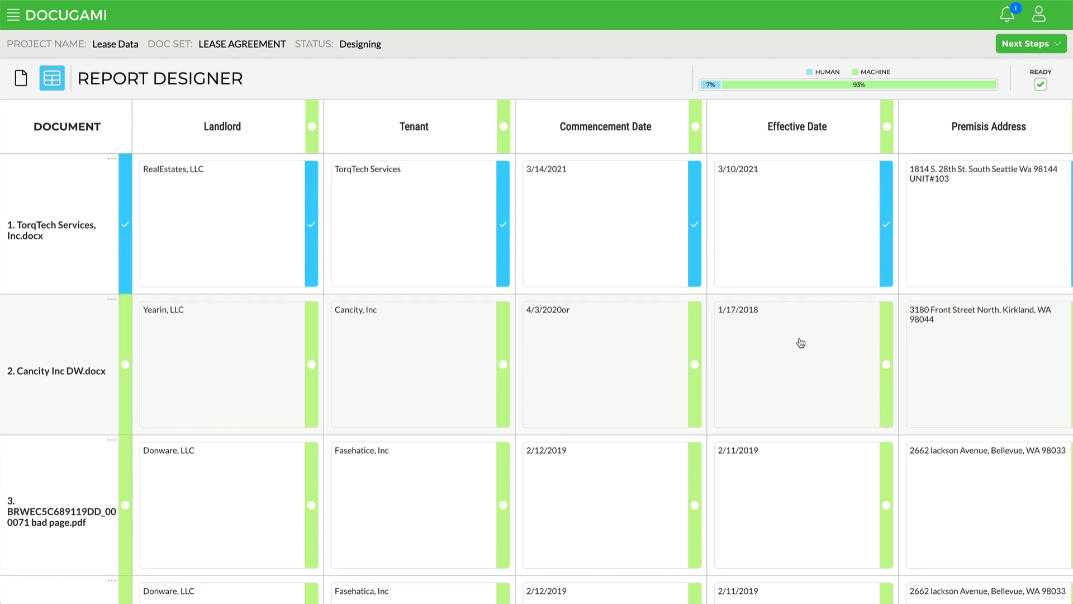
scroll(221, 364, "down", 1)
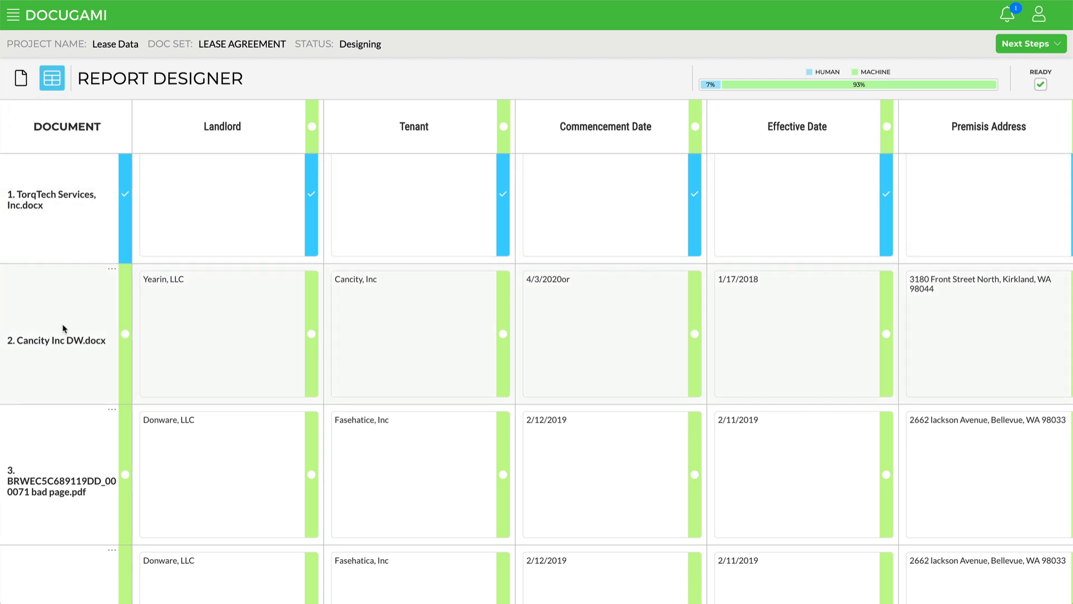
scroll(79, 468, "down", 1)
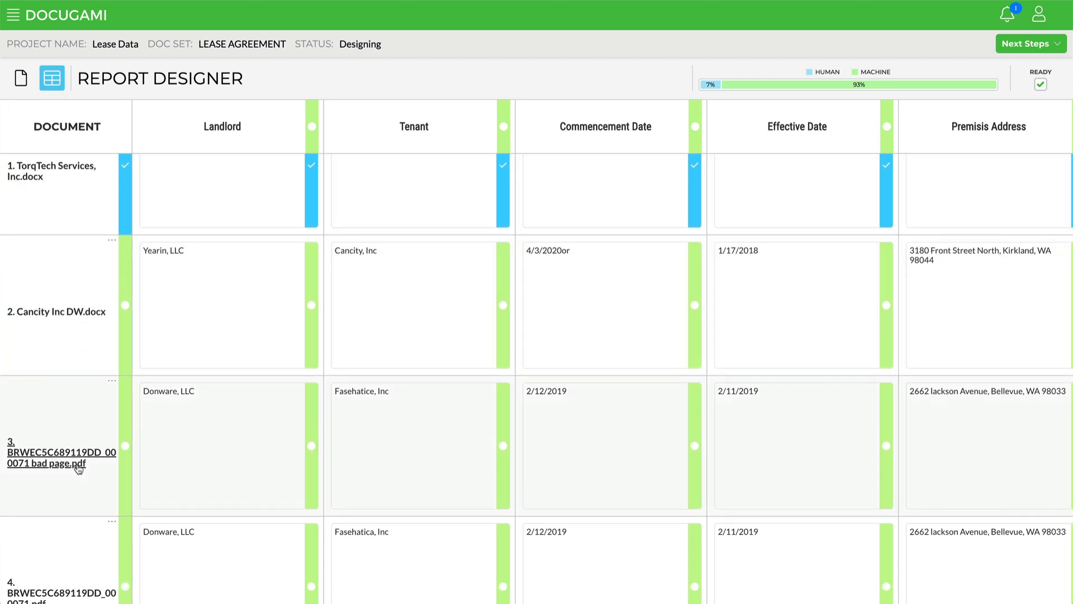
scroll(79, 470, "up", 2)
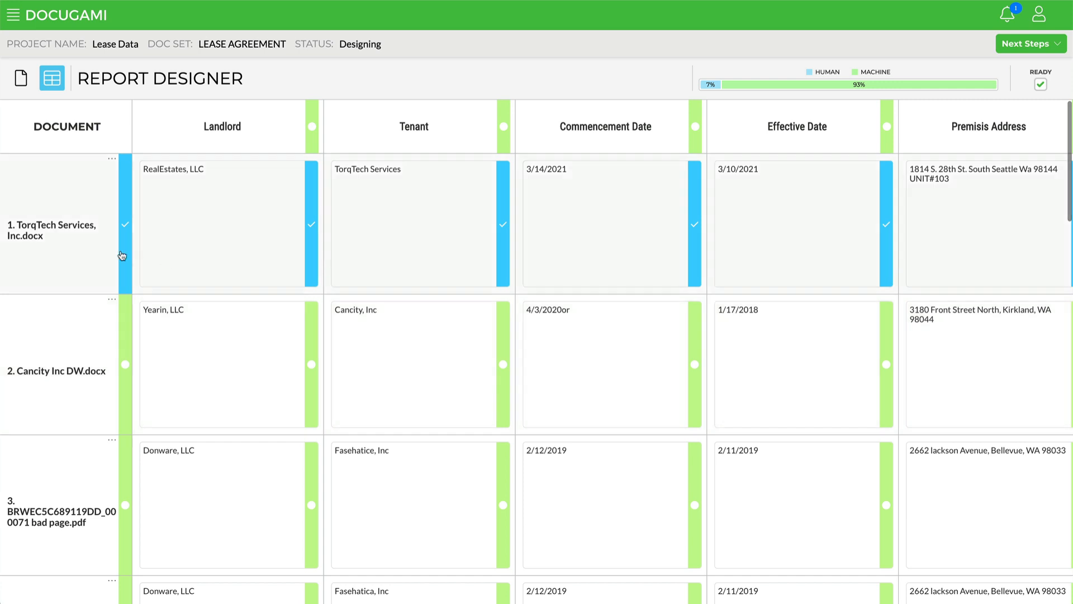
Step: Open TorqTech Services, Inc.docx from the table, check the report items in documents 2 to 6, and return to the table view
left_click(40, 235)
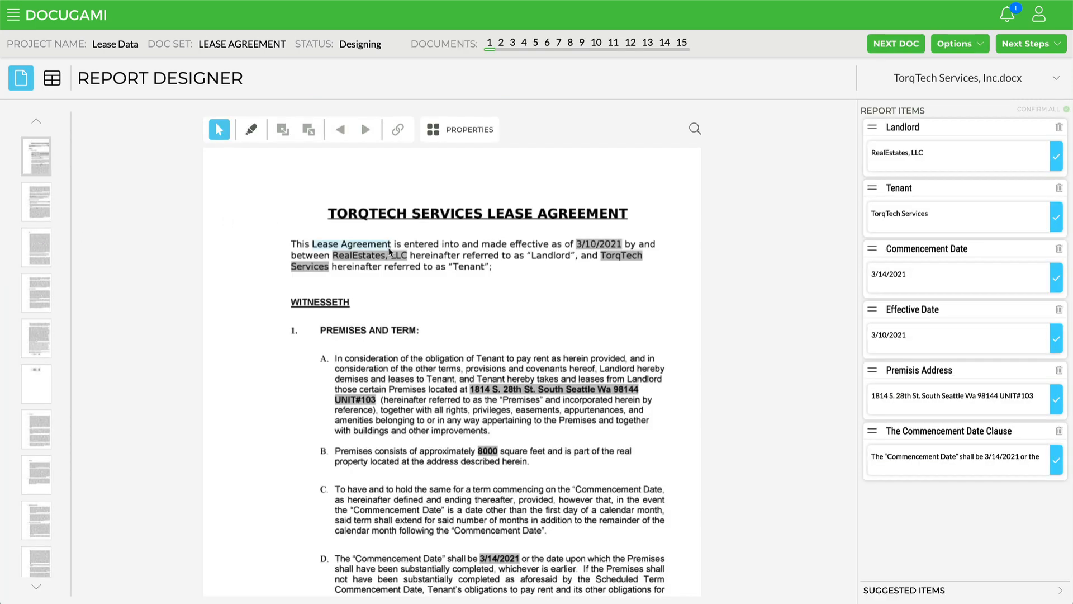
left_click(501, 45)
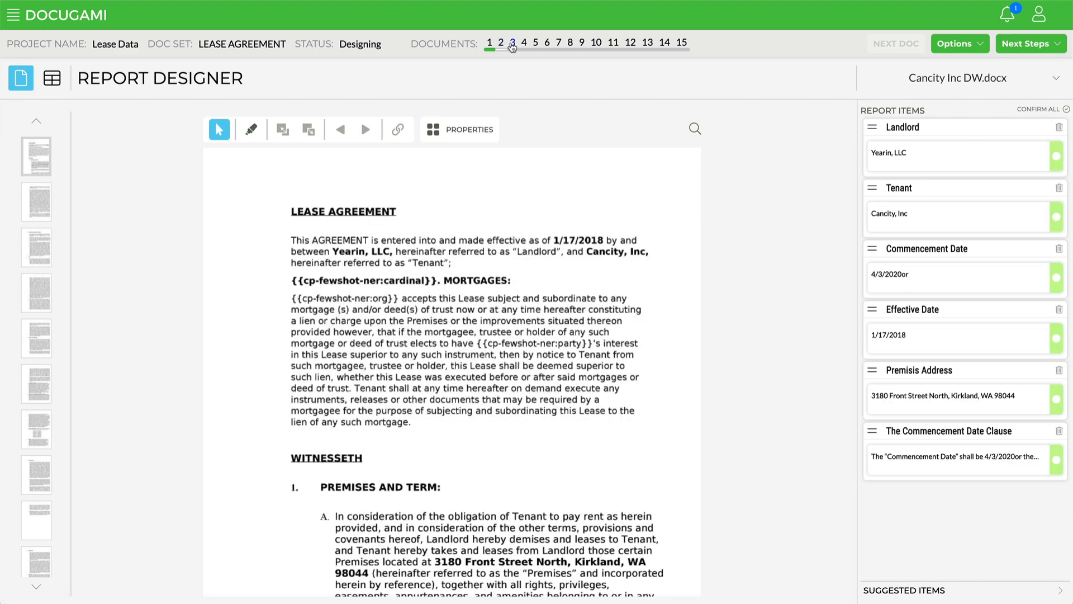
left_click(513, 45)
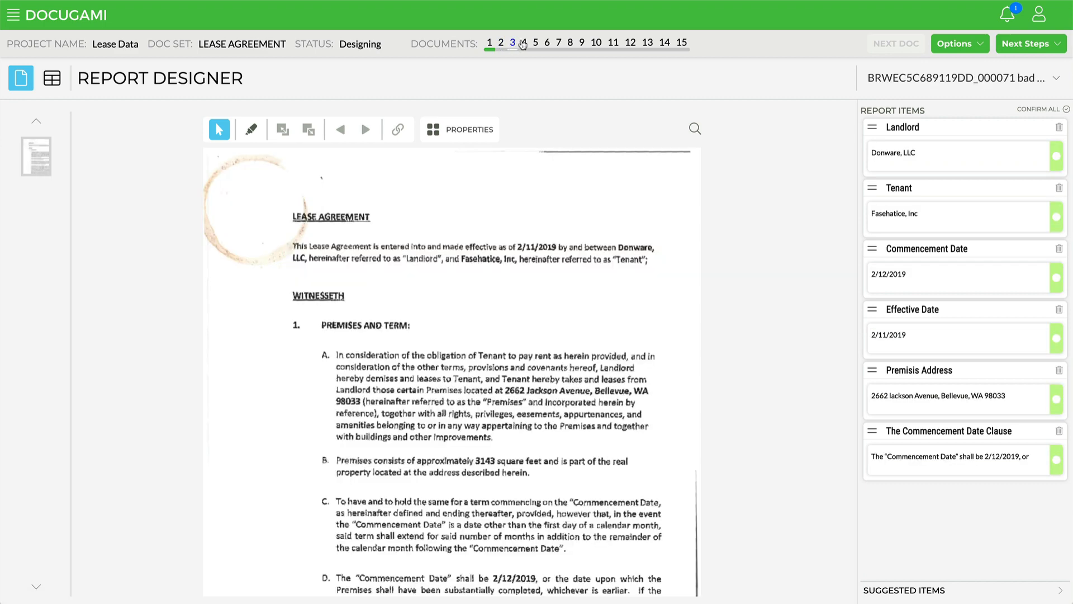
left_click(523, 44)
left_click(535, 44)
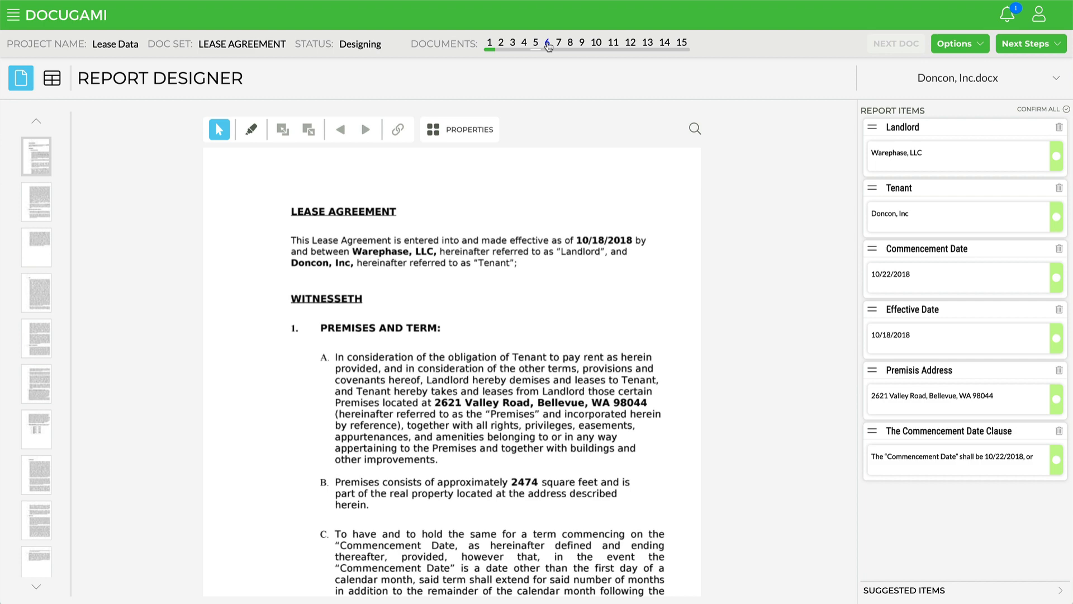
left_click(548, 45)
left_click(53, 79)
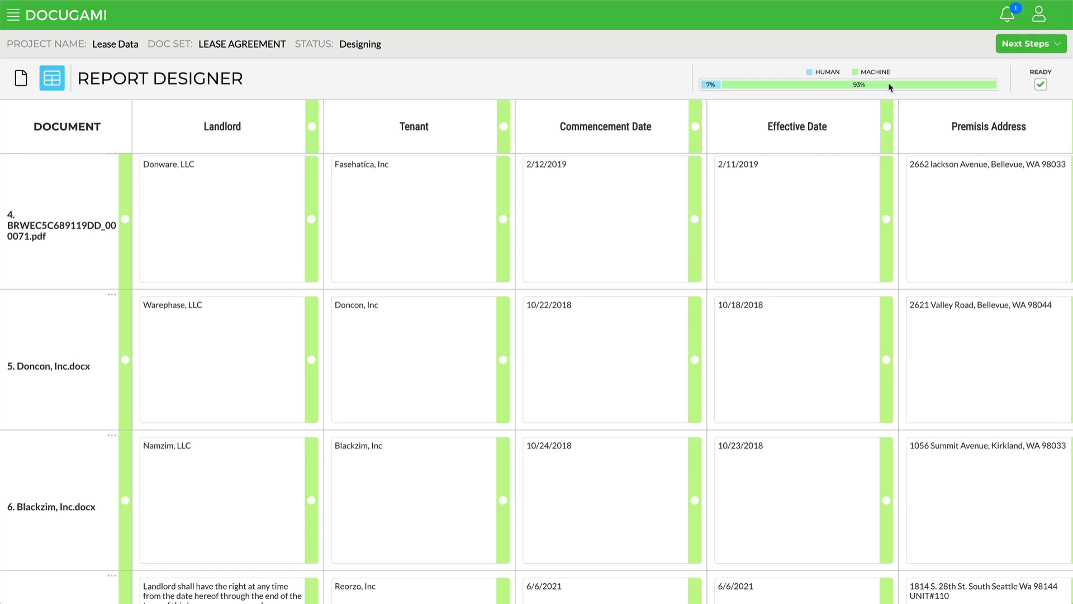
scroll(830, 268, "up", 5)
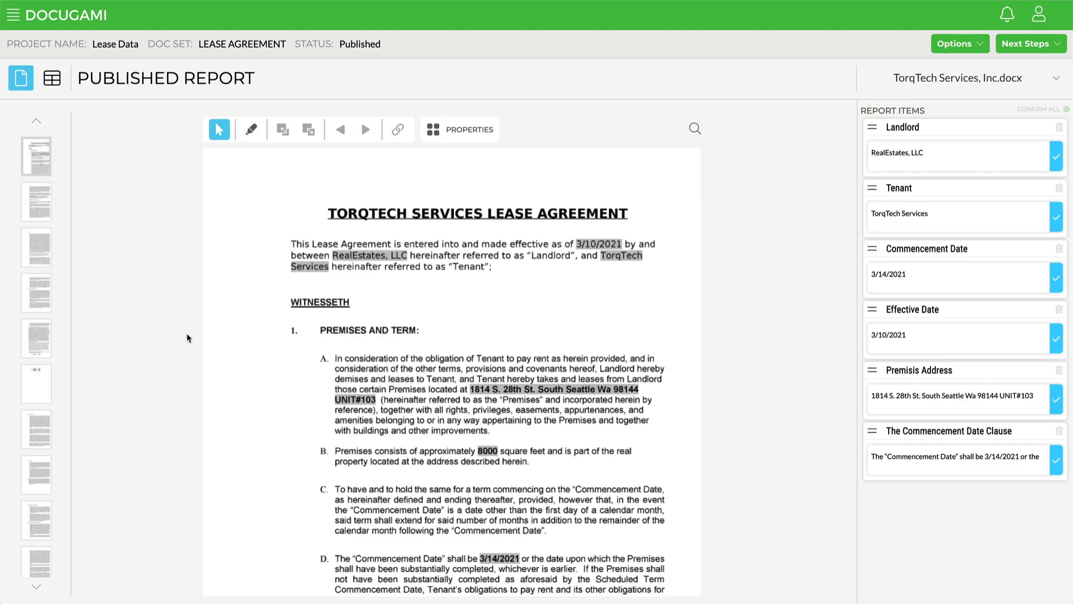
Step: Show the published report as a table, download it as a spreadsheet and open Lease Data.xlsx in Excel
left_click(52, 78)
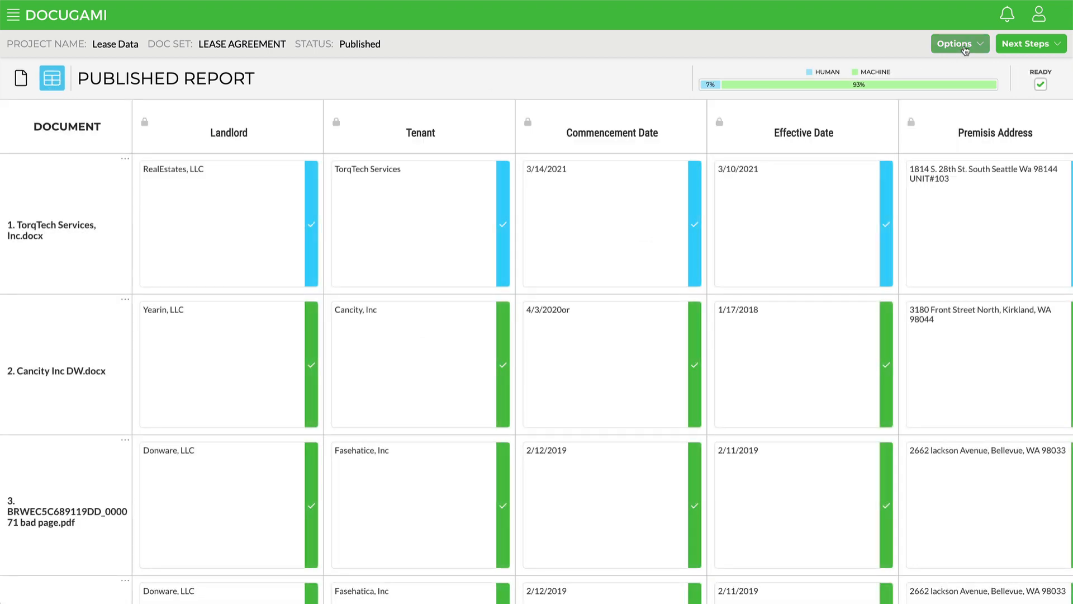
left_click(1046, 45)
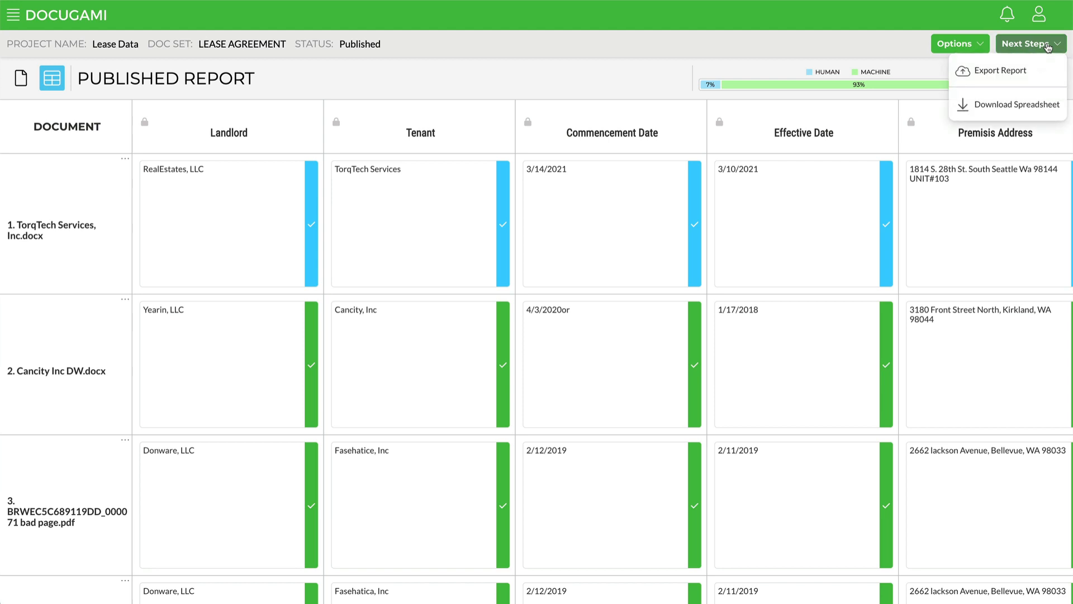
left_click(1009, 107)
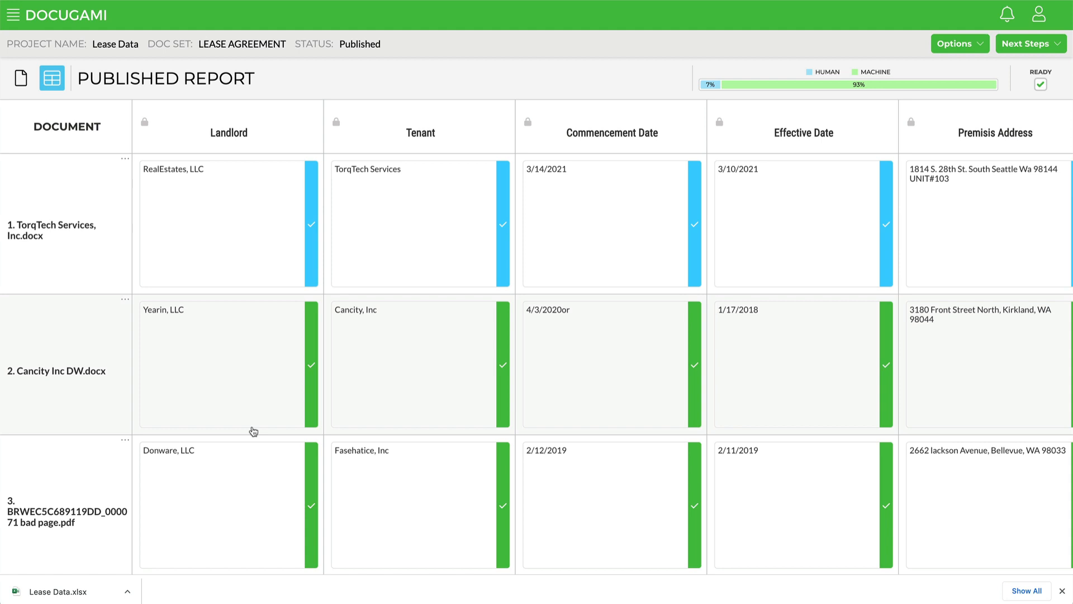
left_click(65, 591)
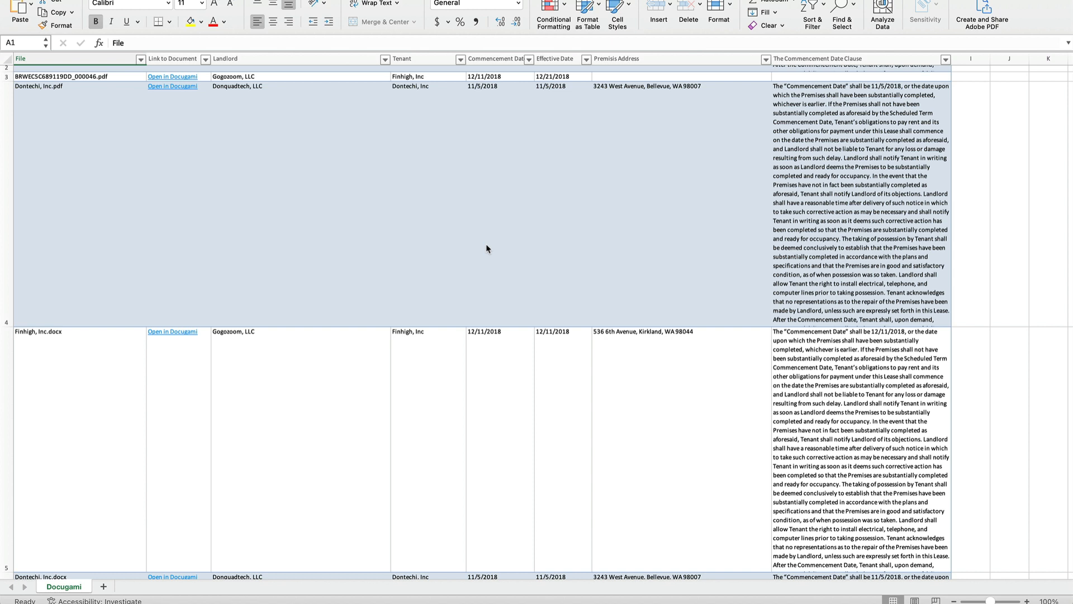
Step: Review the exported lease rows in the Docugami sheet down to Daltech, Inc.docx, checking parties, dates, premises addresses and commencement date clauses
scroll(487, 248, "down", 5)
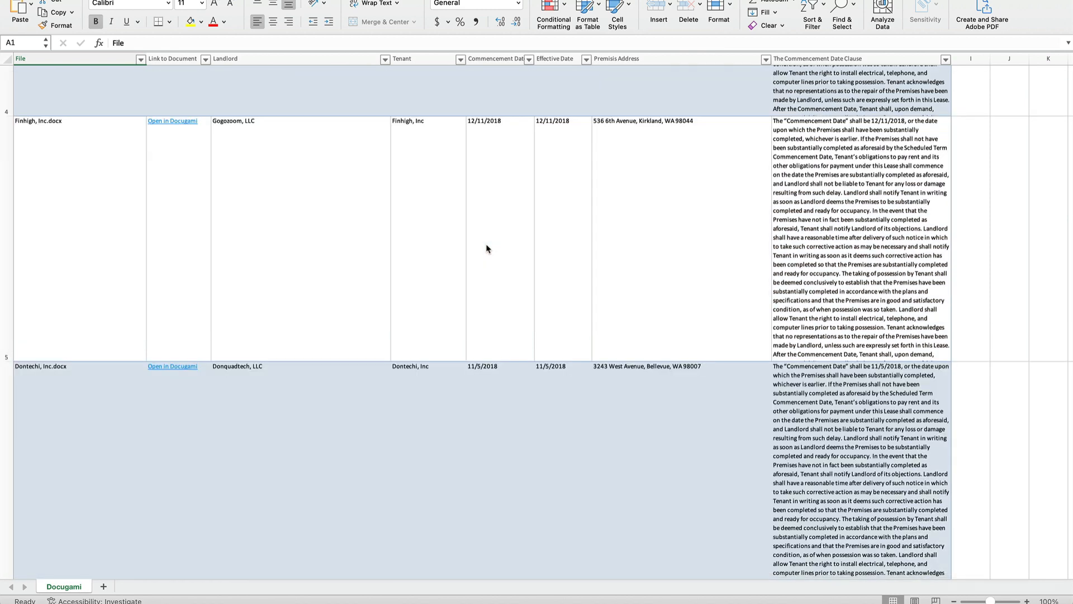
scroll(486, 248, "down", 2)
scroll(486, 248, "down", 1)
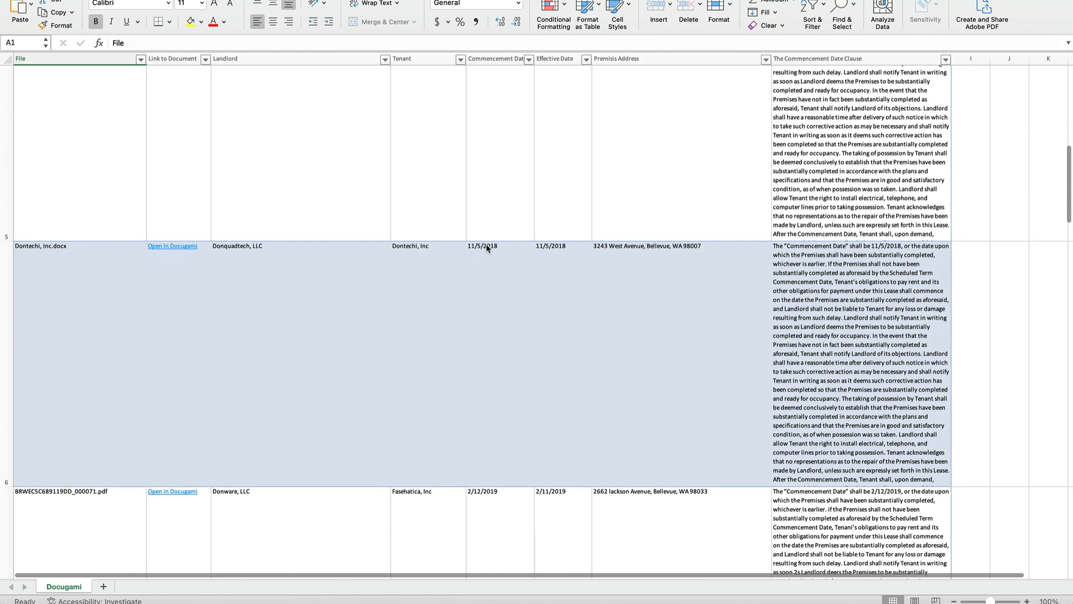
scroll(487, 249, "down", 4)
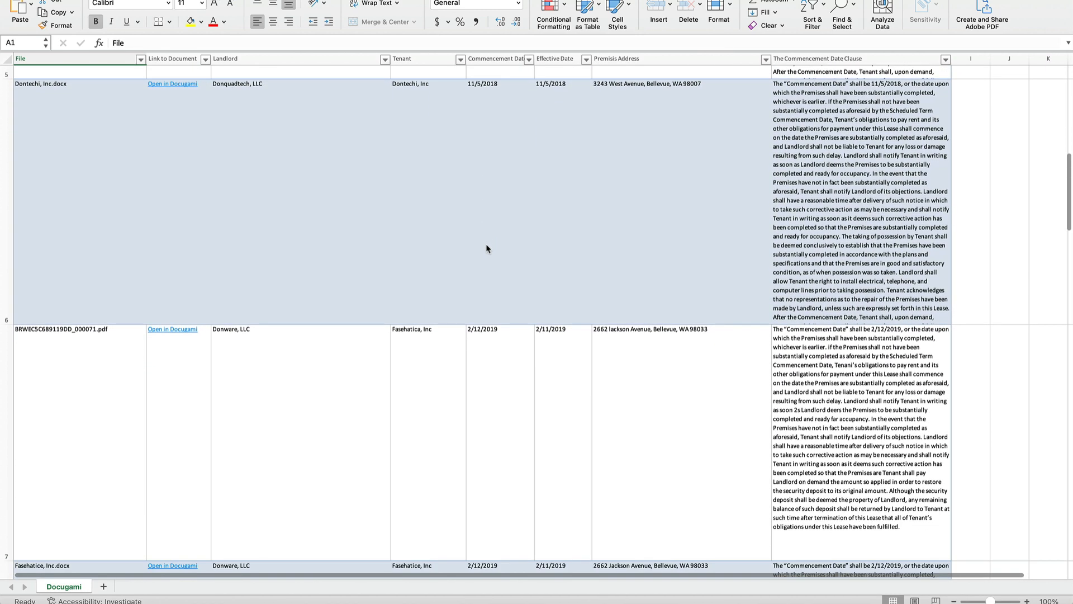
scroll(486, 249, "down", 1)
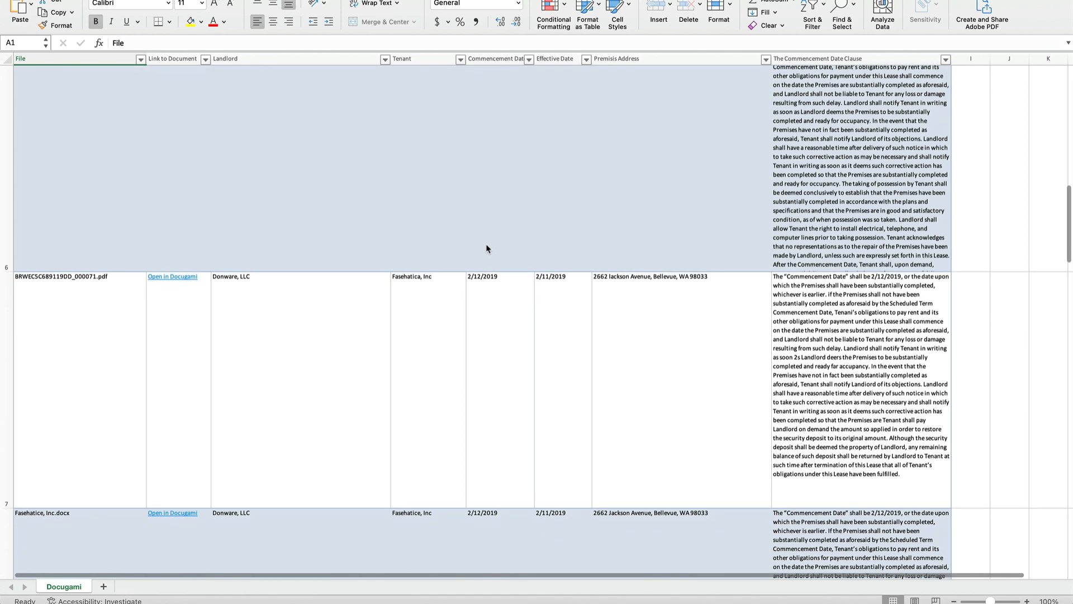
scroll(486, 249, "down", 1)
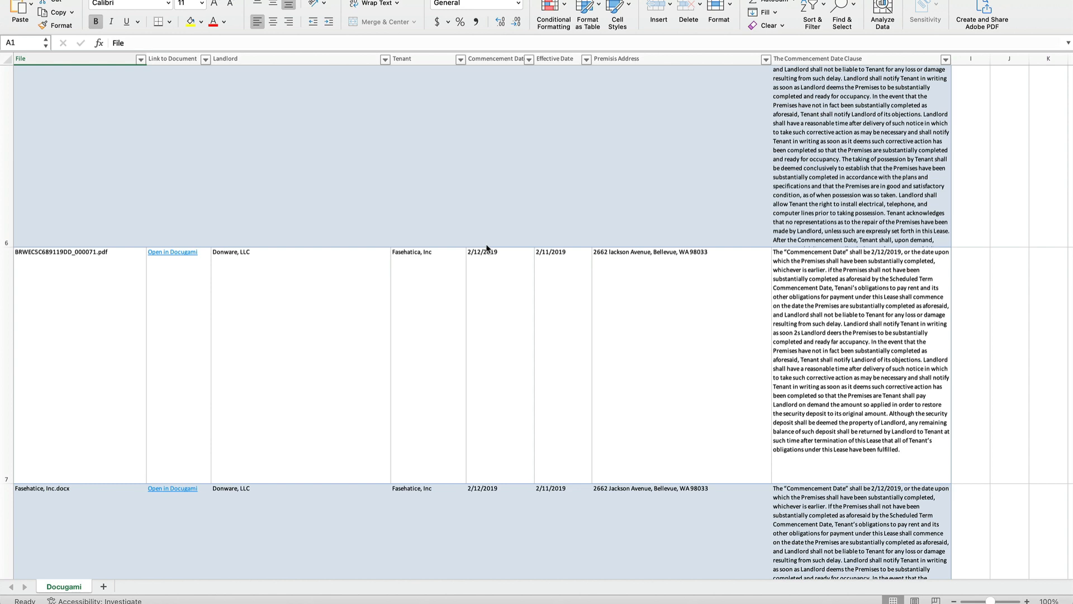
scroll(486, 248, "down", 5)
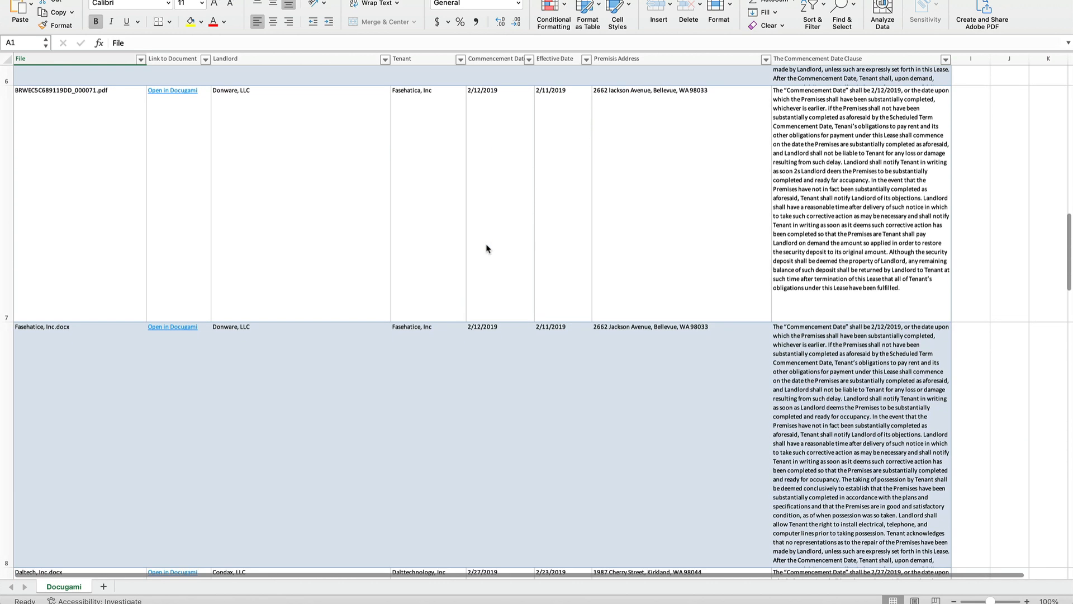
scroll(486, 249, "down", 6)
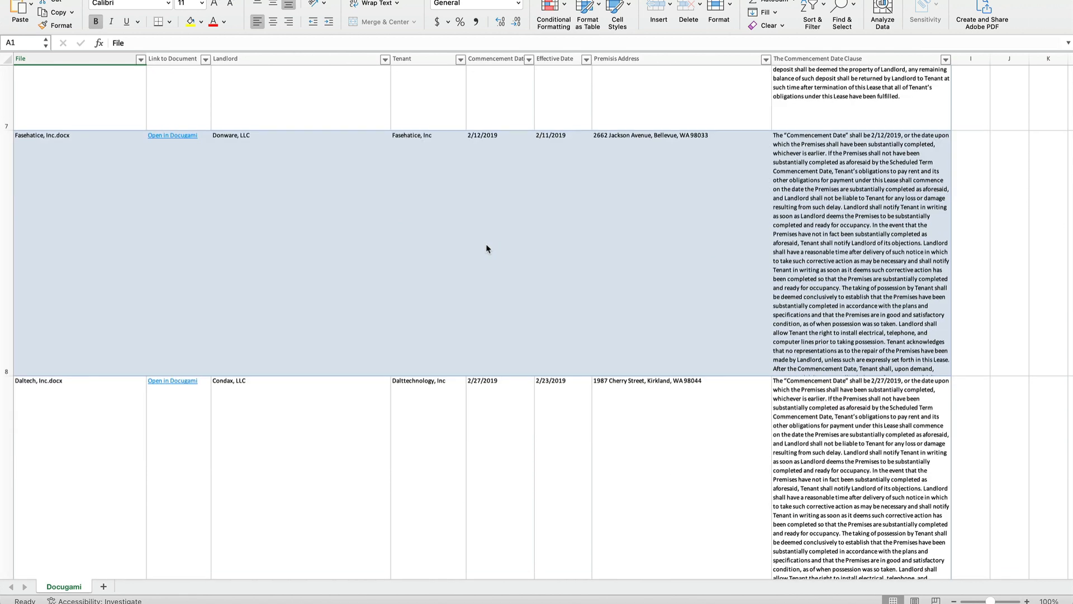
scroll(486, 249, "down", 1)
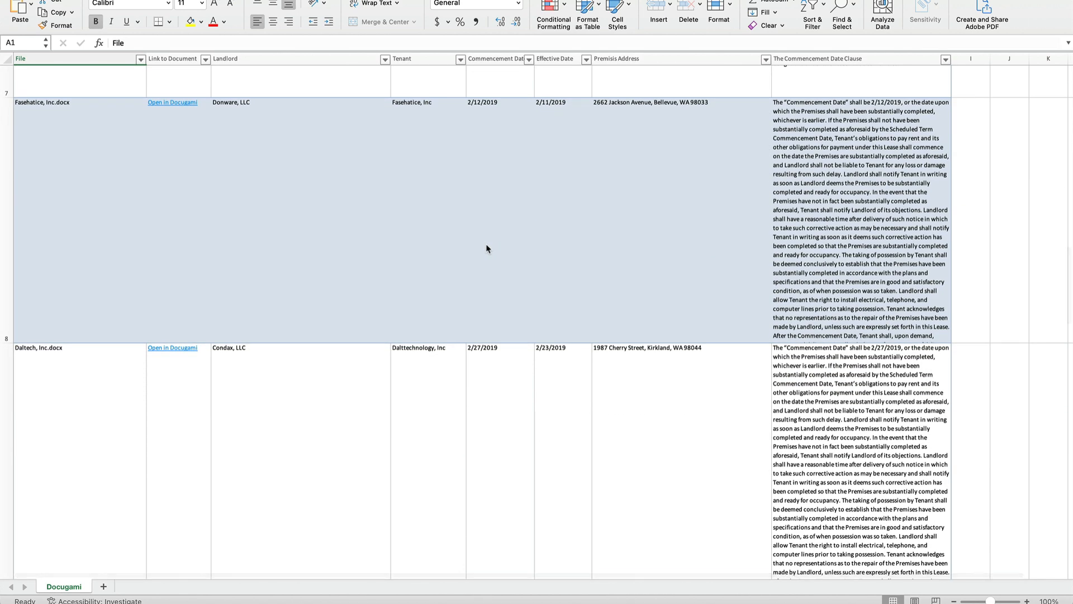